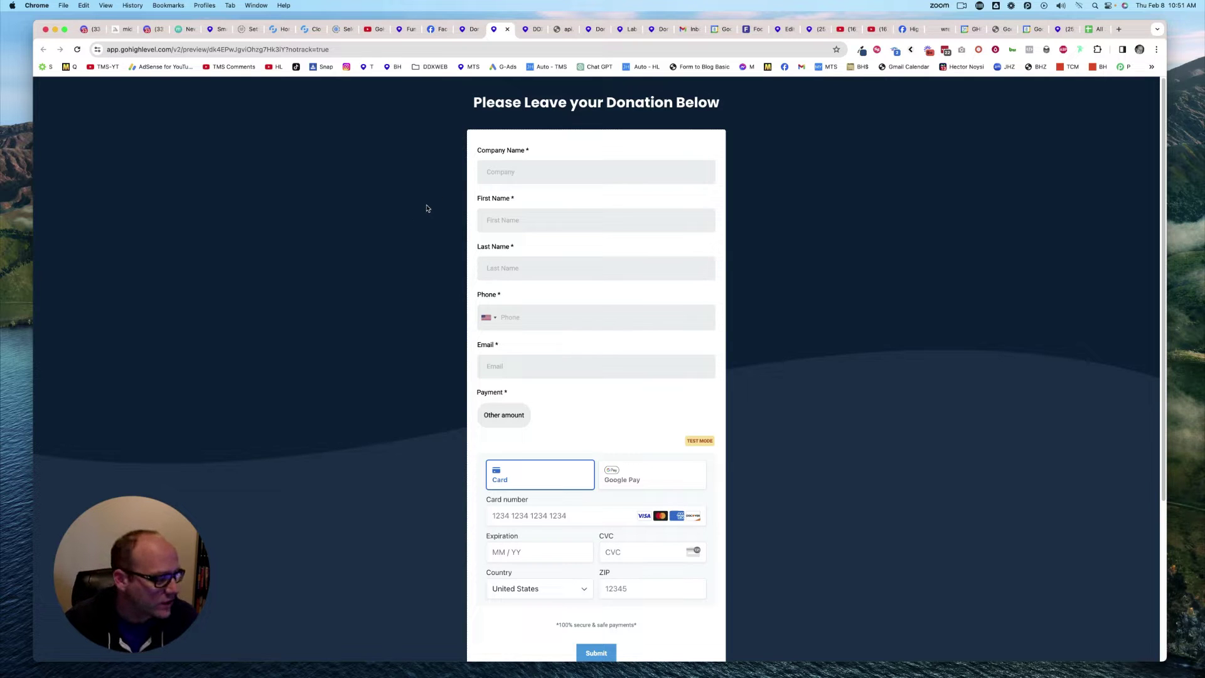
Step: Delete the existing payment field from the Invoice Donation Form
{"action": "scroll", "coordinate": [443, 264], "scroll_direction": "down", "scroll_amount": 3}
{"action": "scroll", "coordinate": [395, 254], "scroll_direction": "up", "scroll_amount": 1}
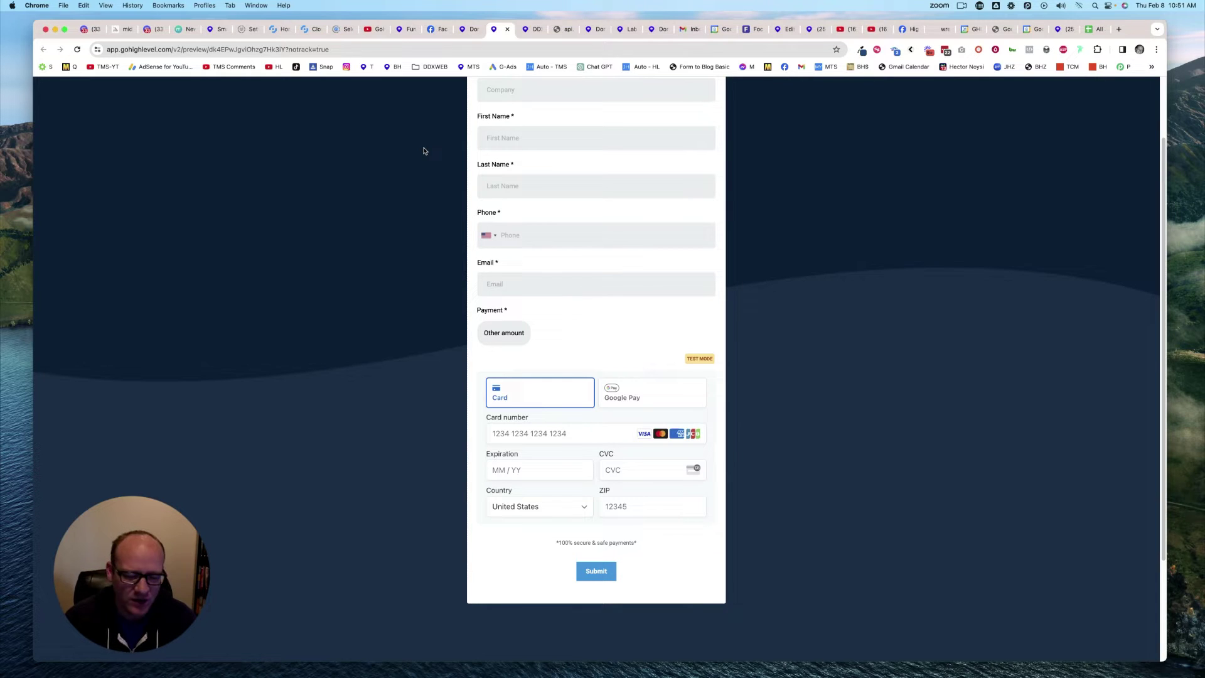
{"action": "left_click", "coordinate": [482, 31]}
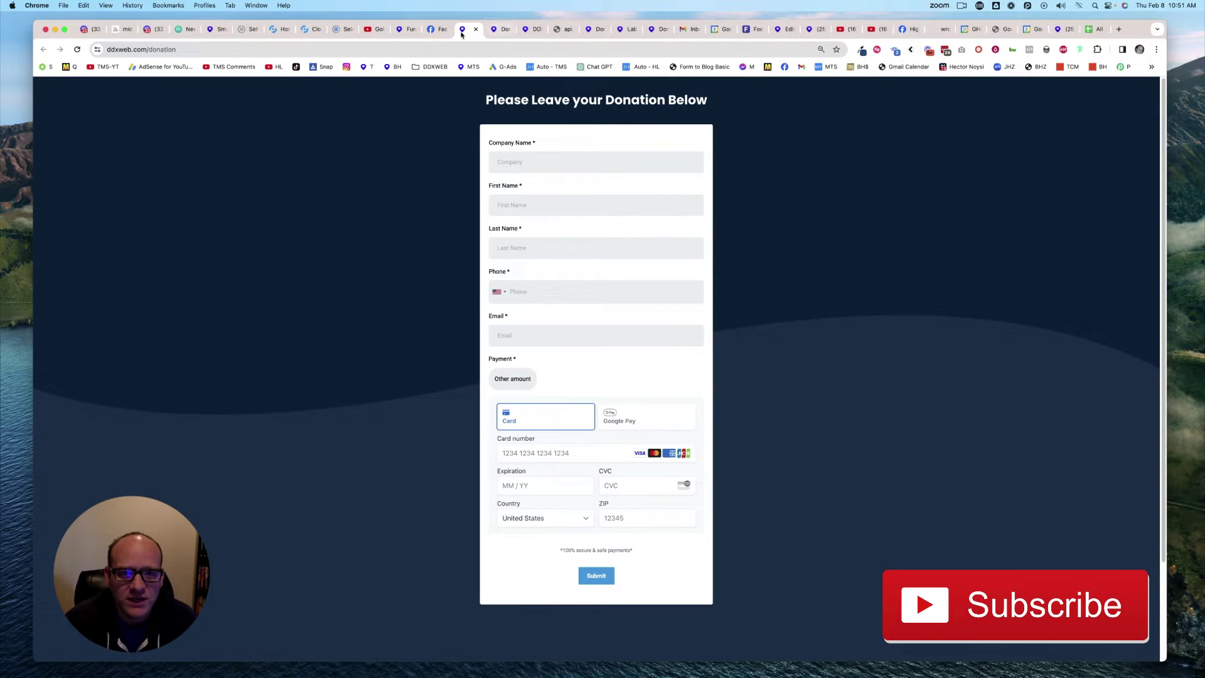
{"action": "left_click", "coordinate": [527, 30]}
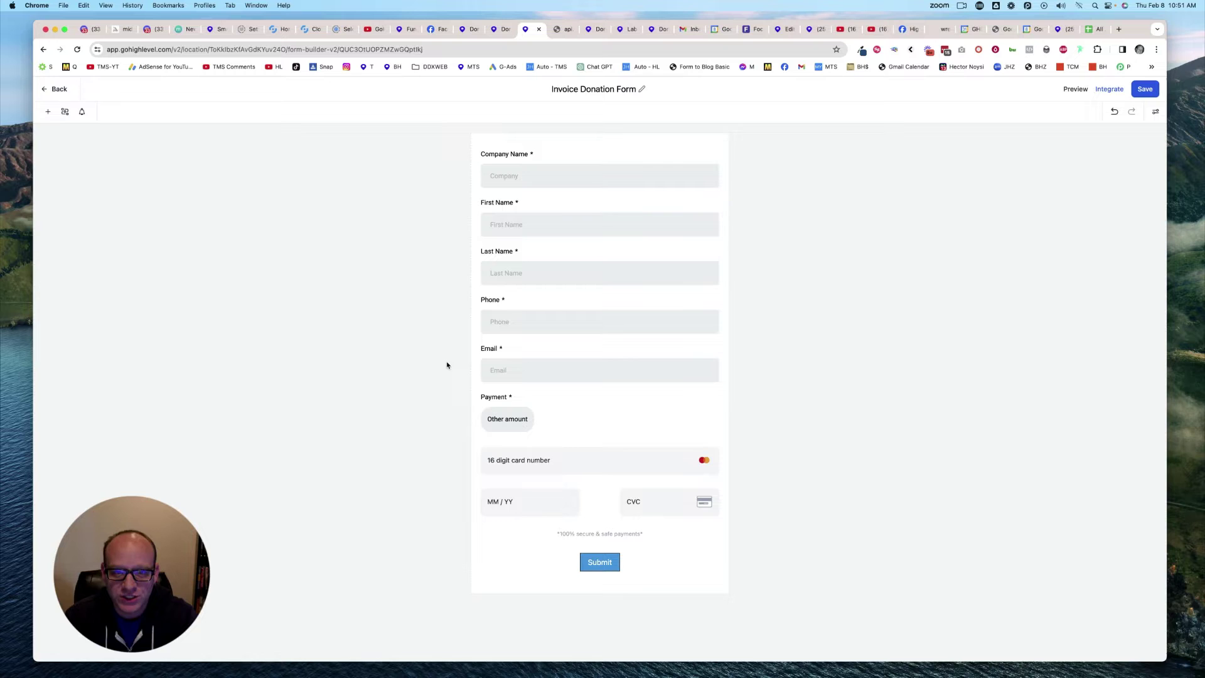
{"action": "left_click", "coordinate": [552, 414]}
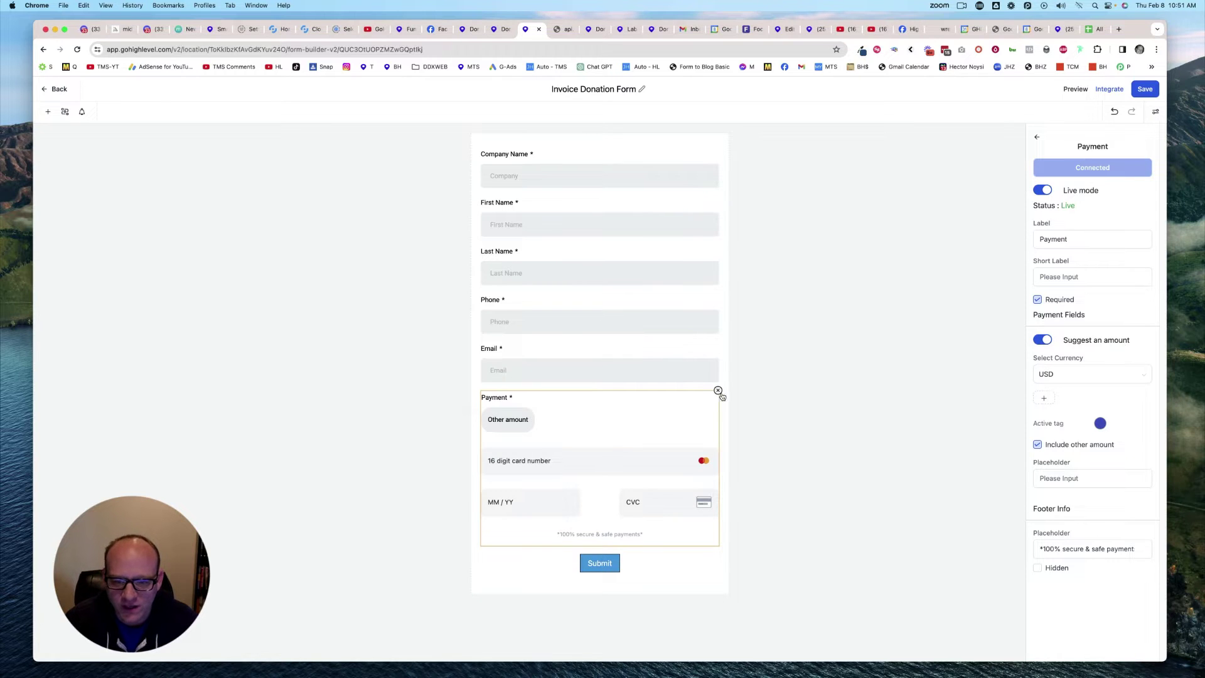
{"action": "left_click", "coordinate": [718, 391]}
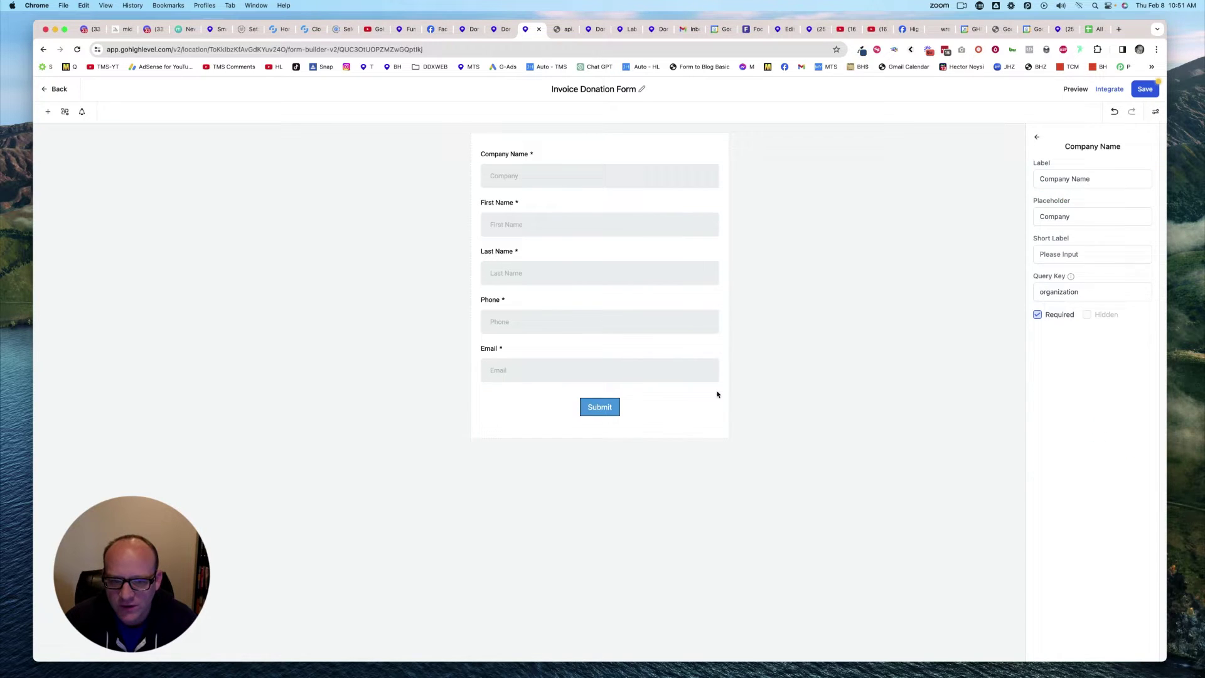
{"action": "left_click", "coordinate": [368, 252]}
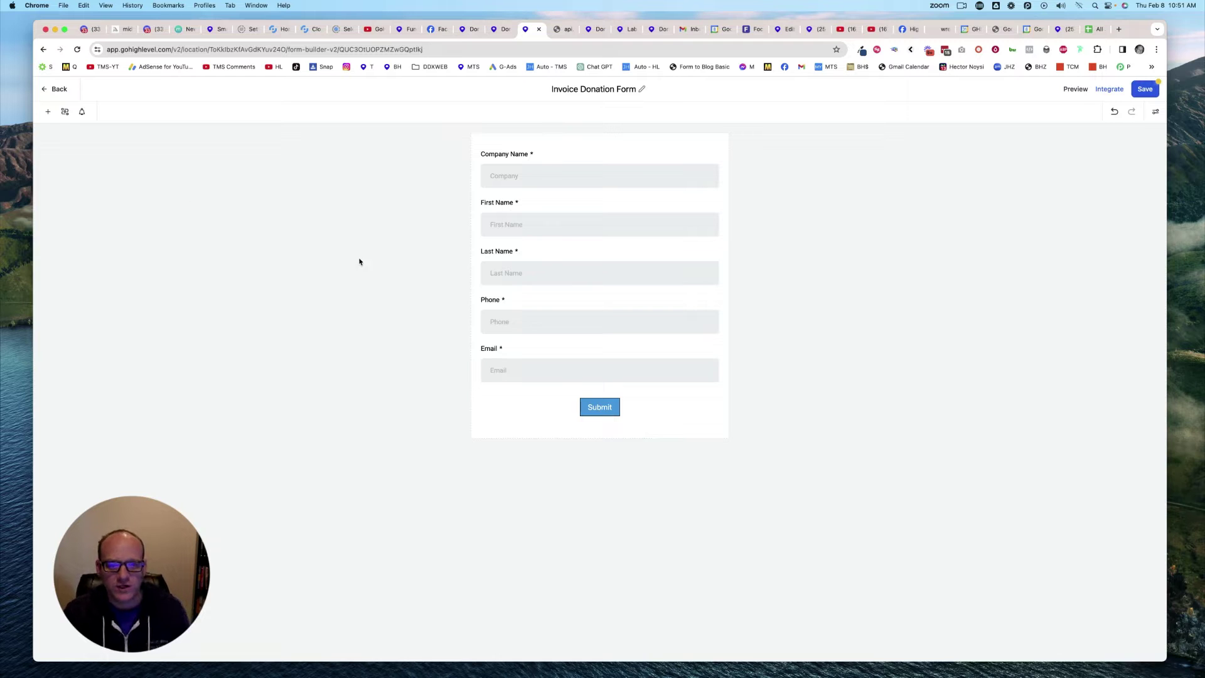
Step: Add a new payment field below Submit and remove its 4.99, 5.99 and 9.99 amounts
{"action": "left_click", "coordinate": [47, 112]}
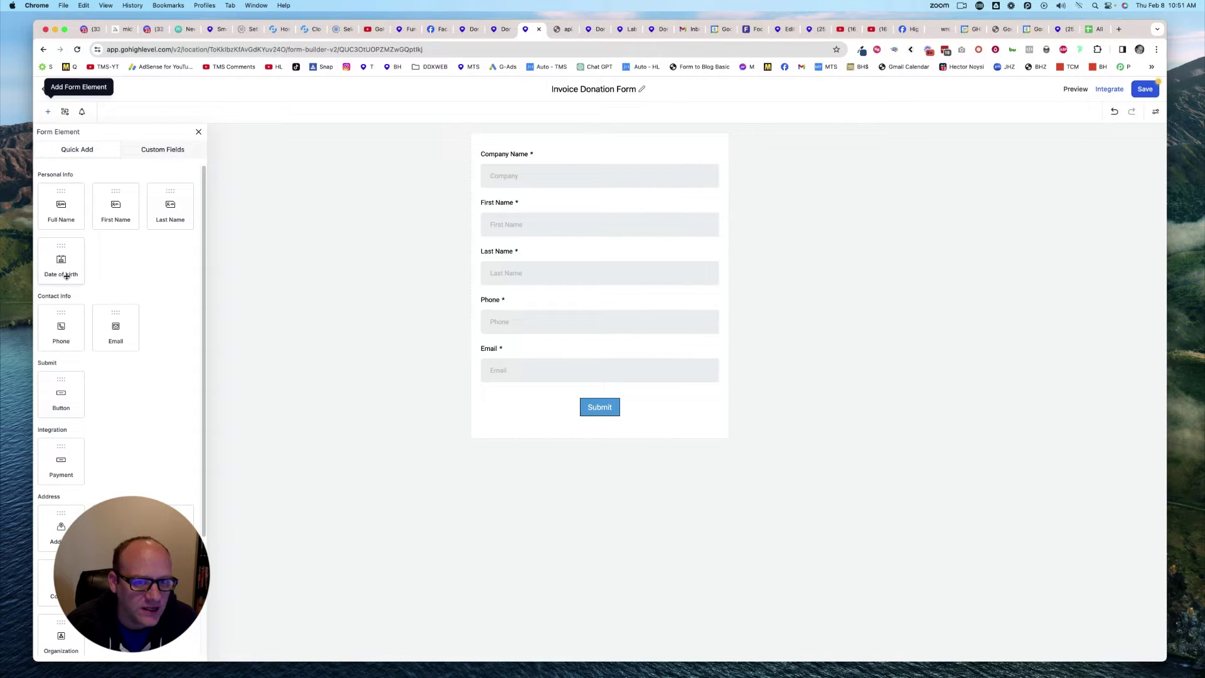
{"action": "left_click_drag", "start_coordinate": [54, 458], "coordinate": [530, 434]}
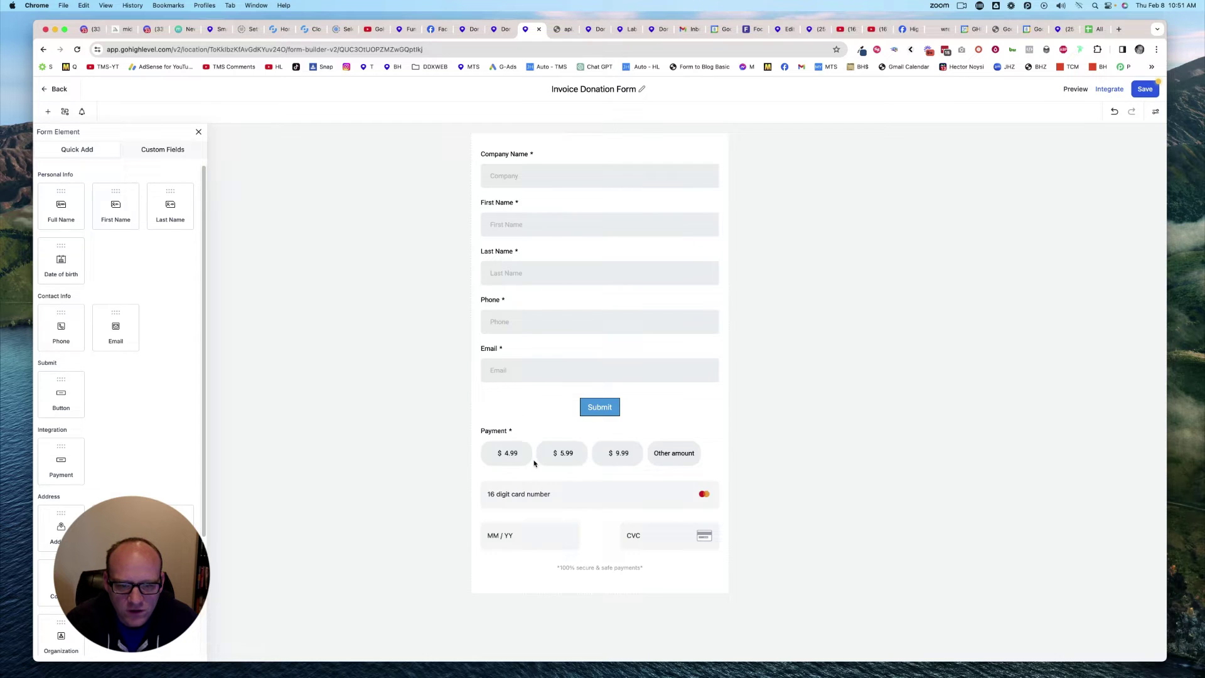
{"action": "left_click", "coordinate": [547, 428]}
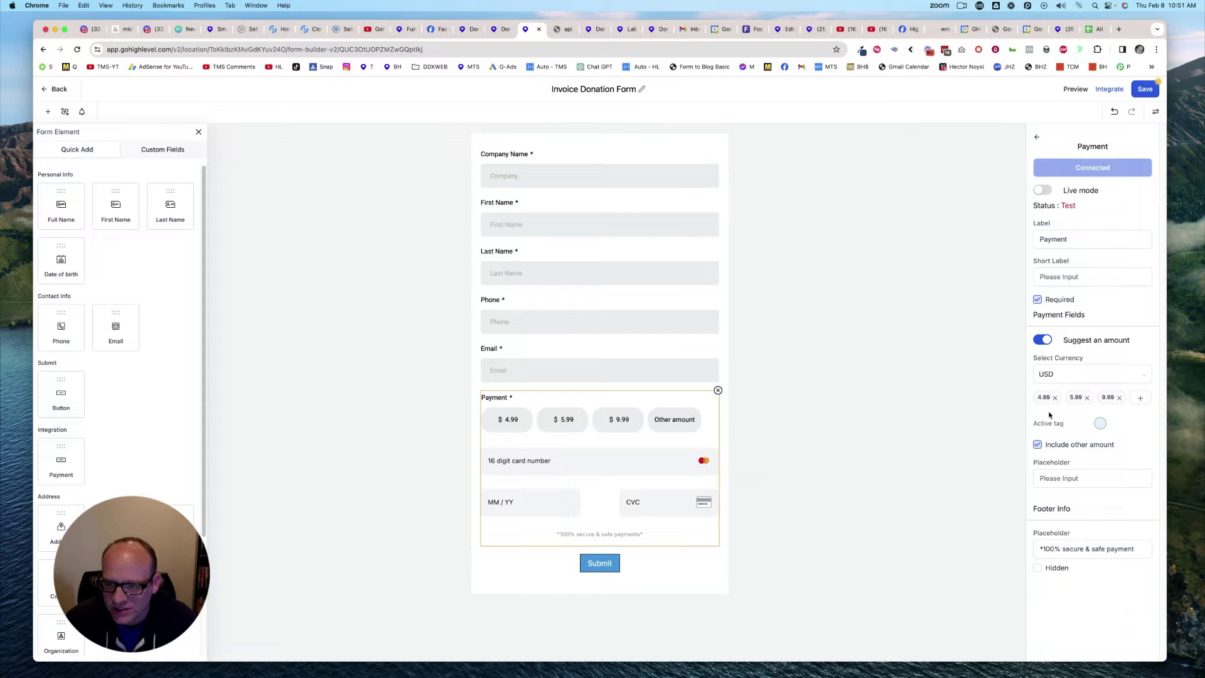
{"action": "left_click", "coordinate": [1056, 398]}
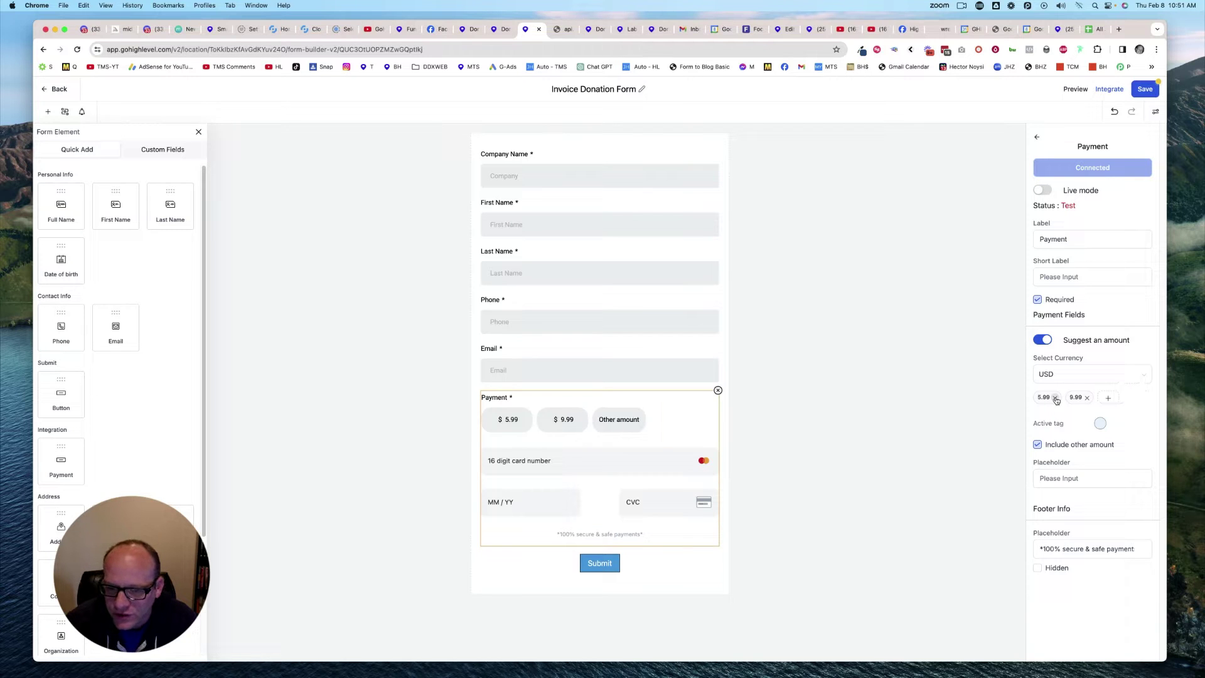
{"action": "left_click", "coordinate": [1056, 398]}
{"action": "left_click", "coordinate": [1055, 398]}
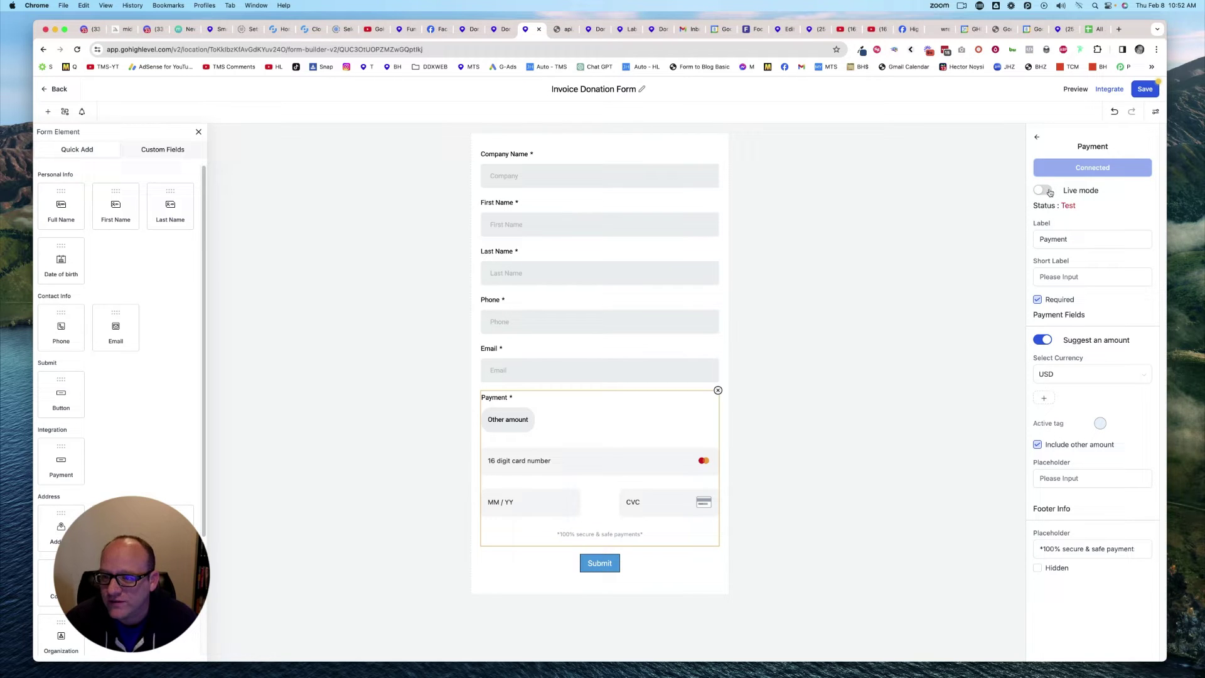
Step: Turn on Live mode for the payment field, keeping its privacy footer text
{"action": "left_click", "coordinate": [1050, 192]}
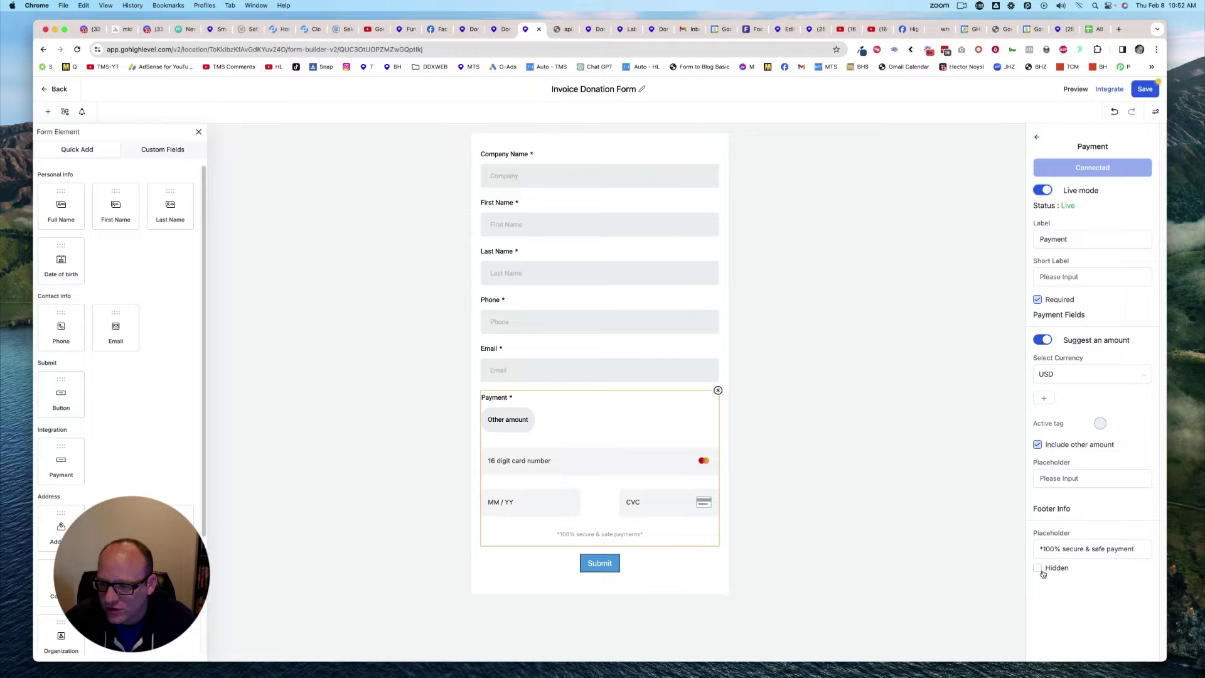
{"action": "left_click", "coordinate": [1038, 568]}
{"action": "key", "text": "super+z"}
{"action": "key", "text": "super+z"}
{"action": "key", "text": "super+z"}
{"action": "key", "text": "super+z"}
Step: Keep On Submit set to show a thank-you Message and save the form
{"action": "left_click", "coordinate": [1155, 111]}
{"action": "left_click", "coordinate": [1143, 151]}
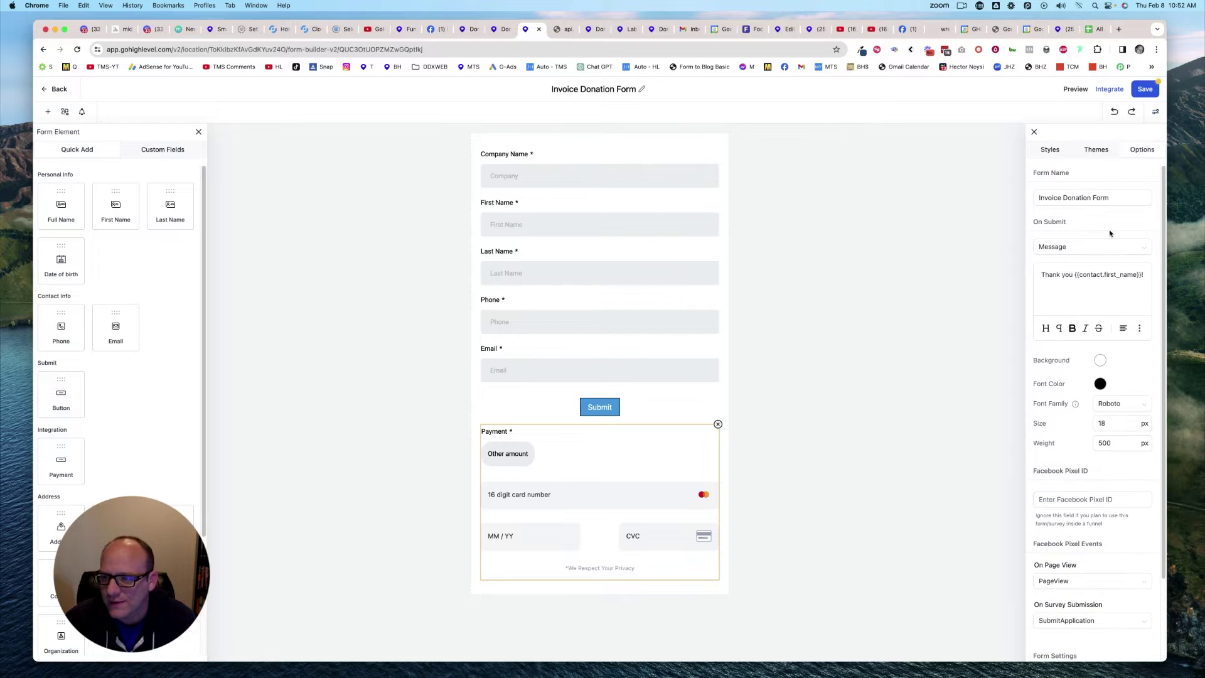
{"action": "left_click", "coordinate": [1055, 247]}
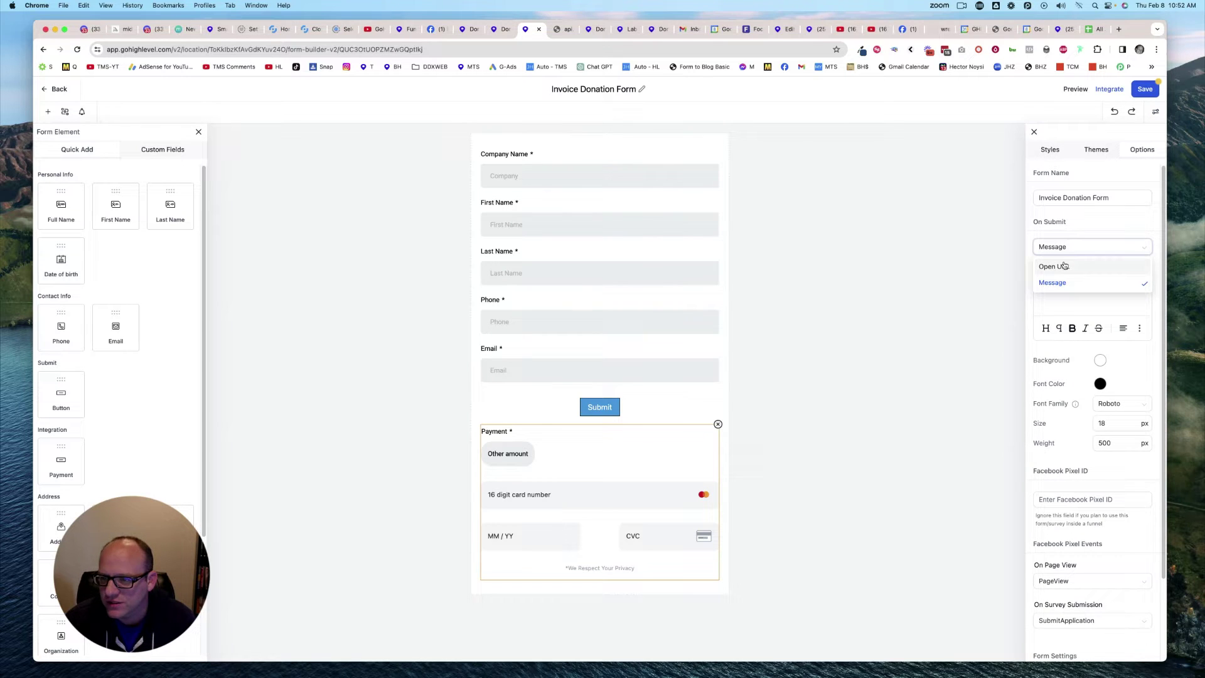
{"action": "left_click", "coordinate": [1067, 283]}
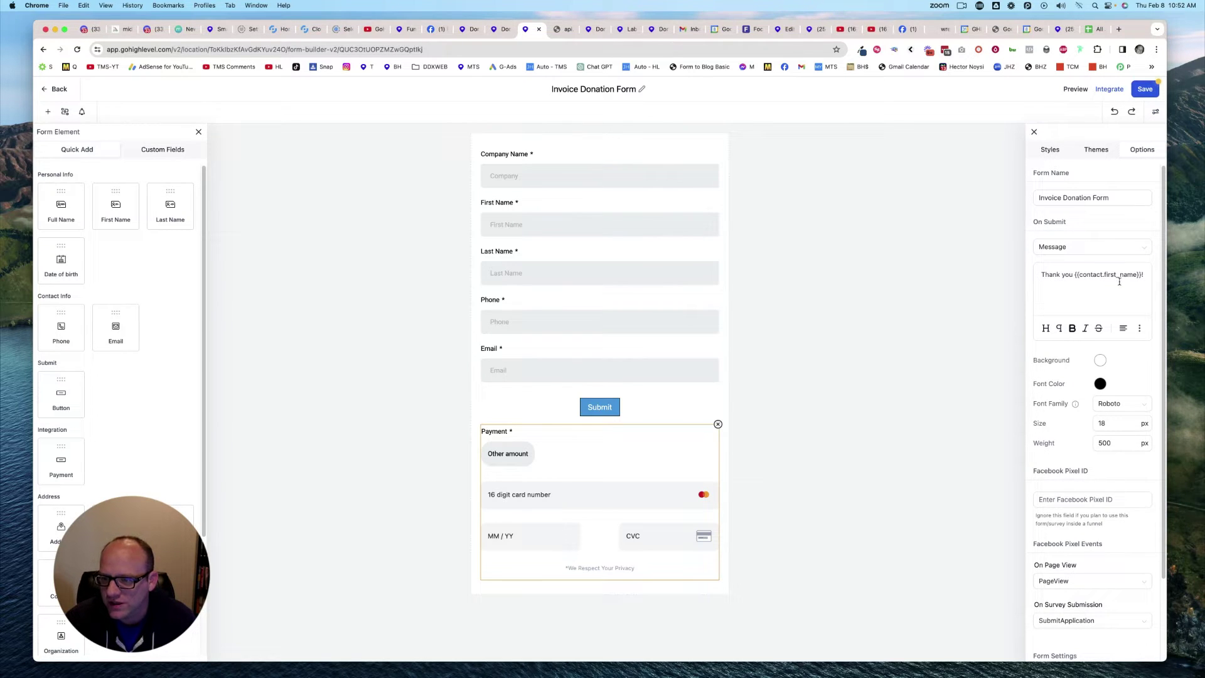
{"action": "scroll", "coordinate": [1071, 364], "scroll_direction": "down", "scroll_amount": 3}
{"action": "left_click", "coordinate": [920, 355]}
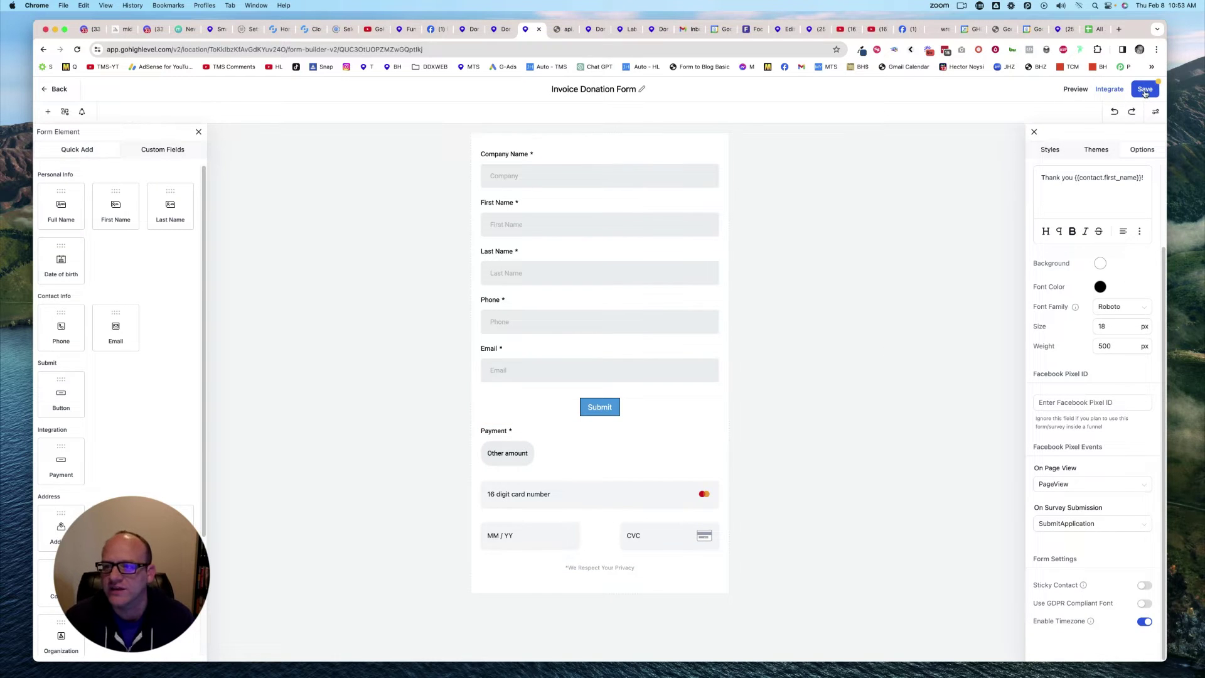
{"action": "left_click", "coordinate": [1145, 90]}
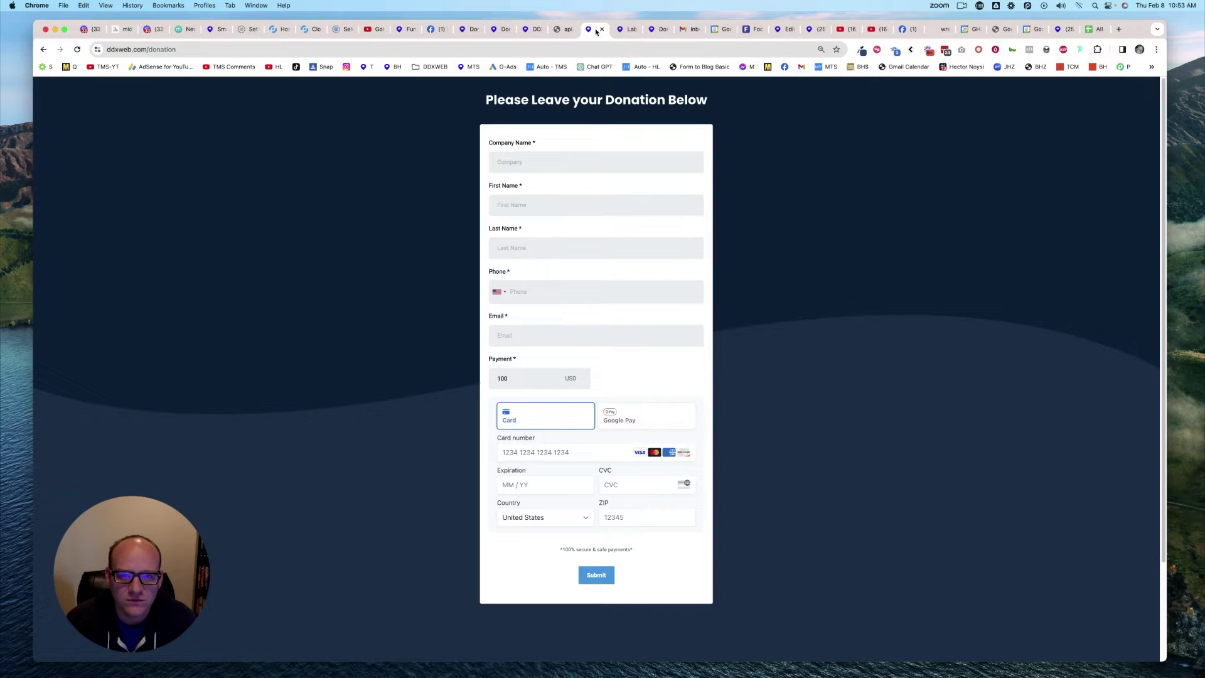
Step: Compare the live ddxweb.com donation page and preview tabs, then return to the builder
{"action": "left_click", "coordinate": [596, 29]}
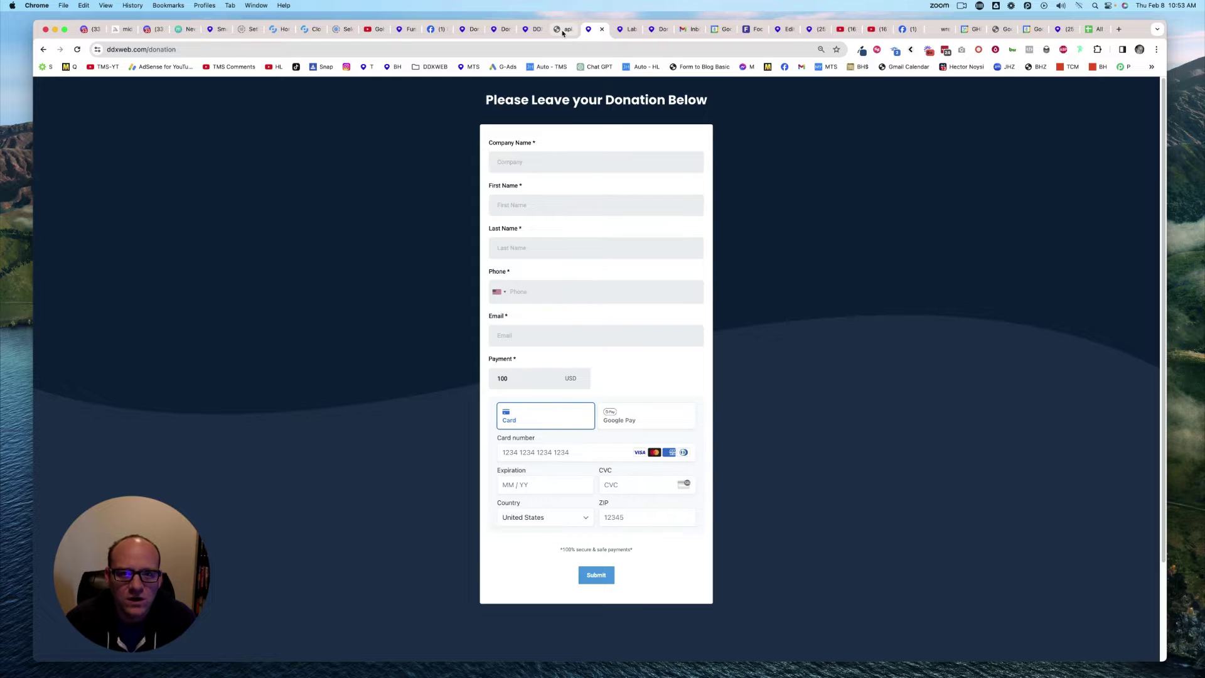
{"action": "left_click", "coordinate": [532, 30]}
{"action": "left_click", "coordinate": [494, 30]}
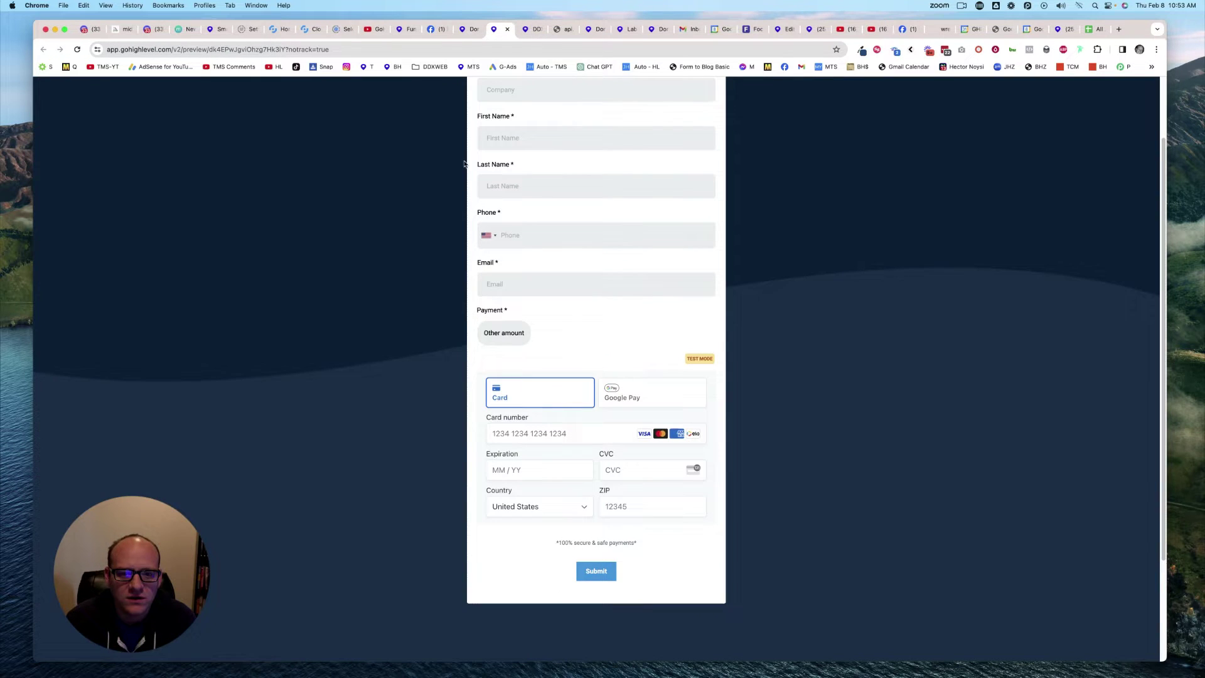
{"action": "left_click", "coordinate": [472, 29]}
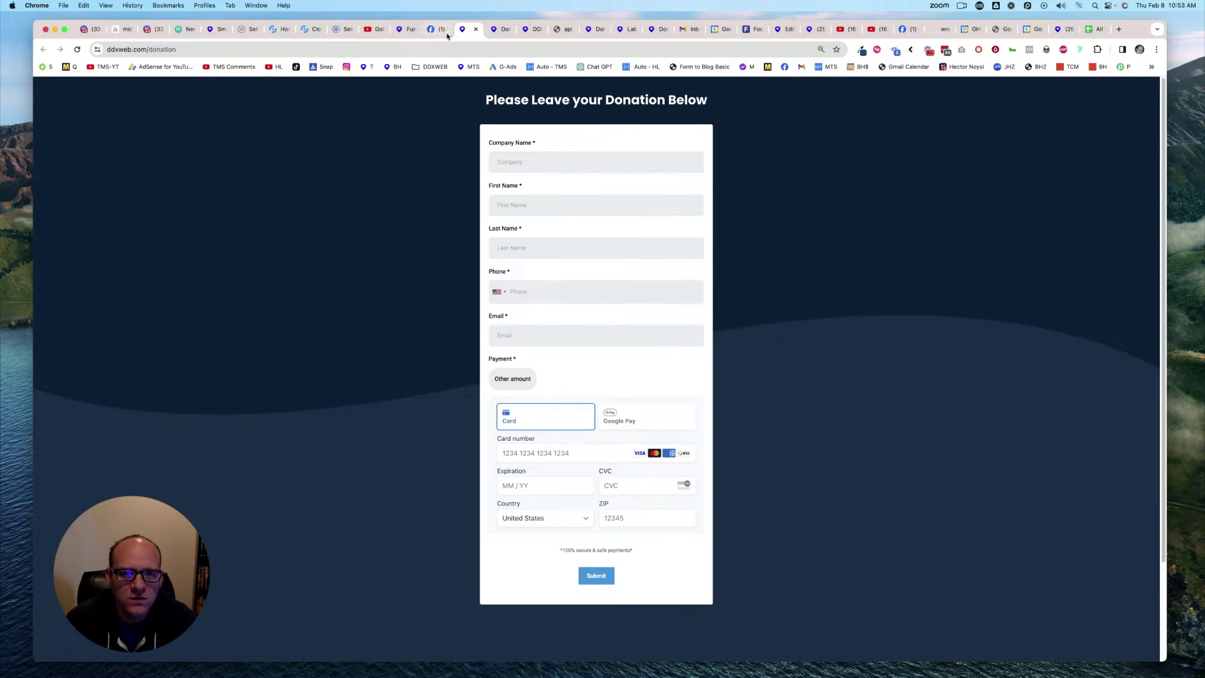
{"action": "left_click", "coordinate": [530, 30]}
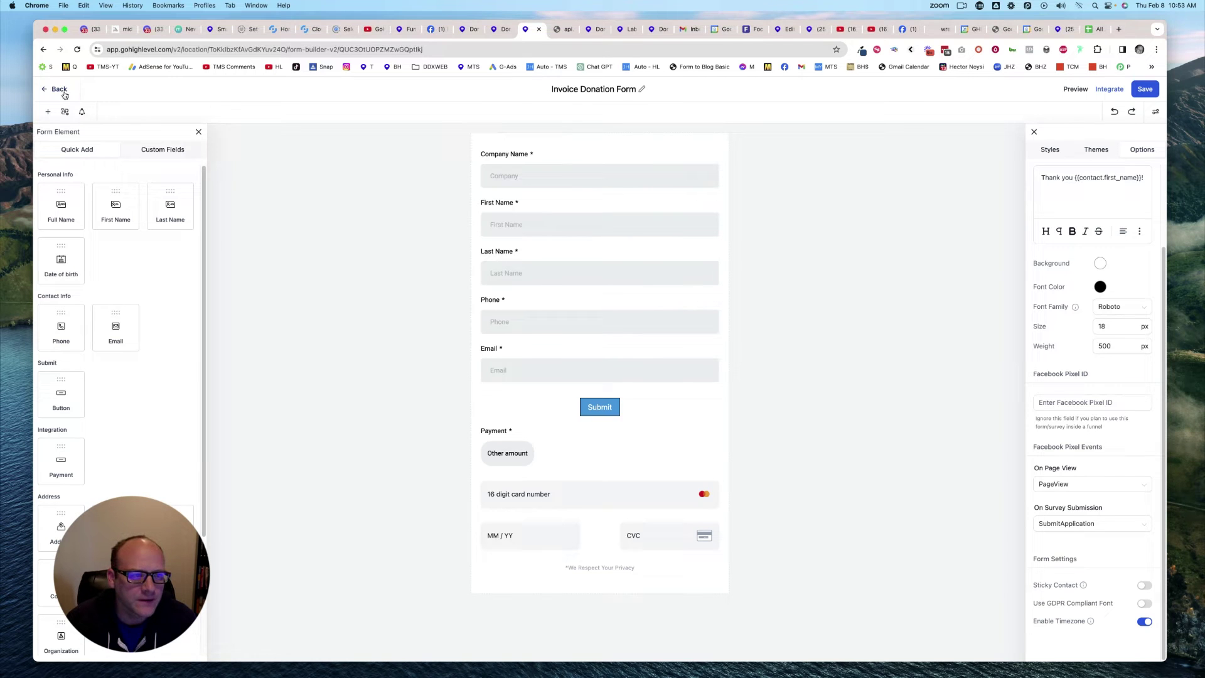
Step: Open the DDXWEB.com funnel's Donation page in the page builder and select its embedded form
{"action": "left_click", "coordinate": [55, 90]}
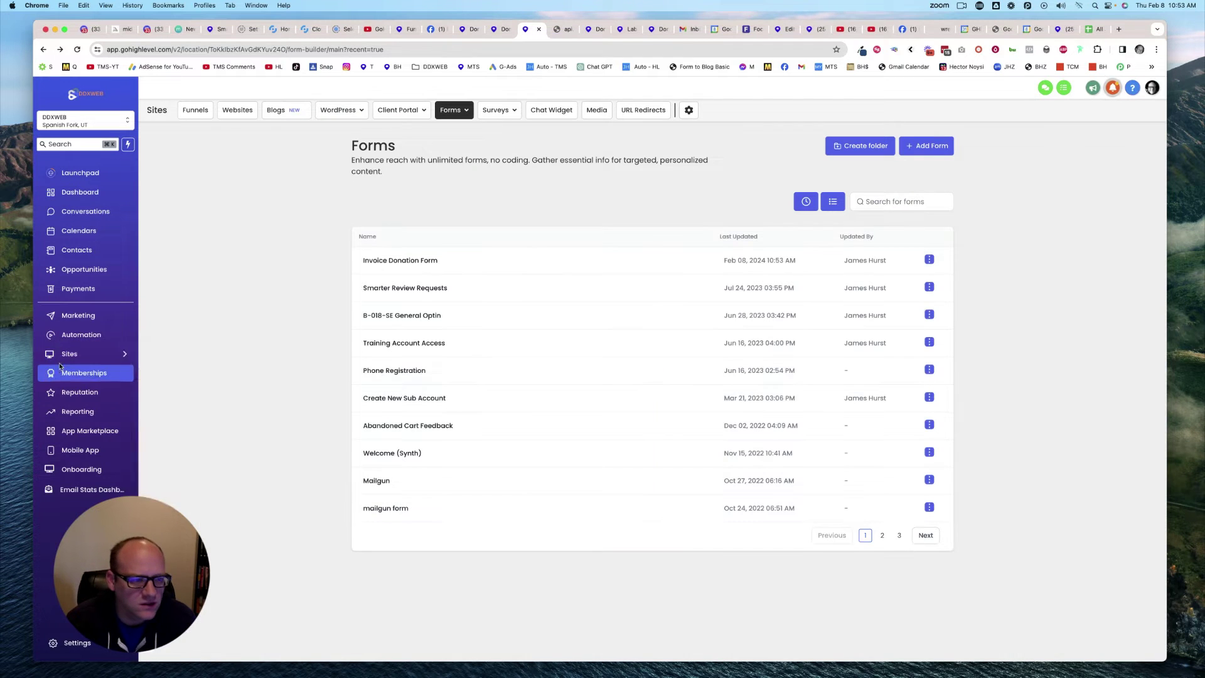
{"action": "mouse_move", "coordinate": [67, 358]}
{"action": "left_click", "coordinate": [162, 360]}
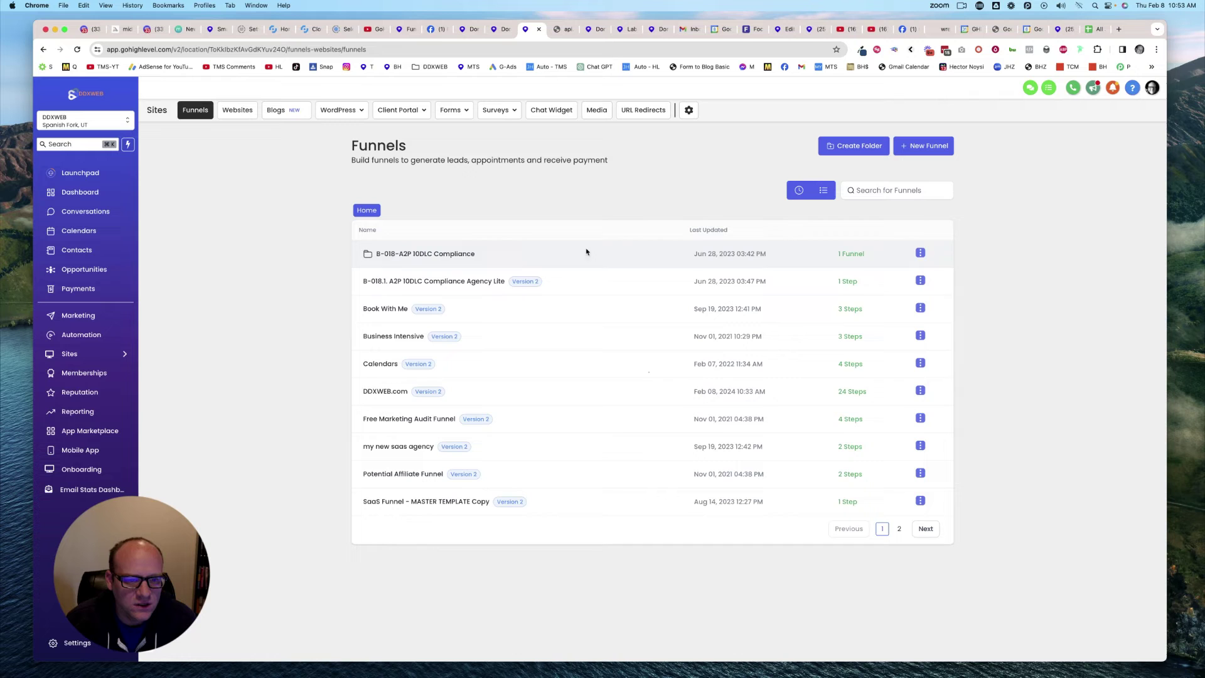
{"action": "left_click", "coordinate": [374, 391]}
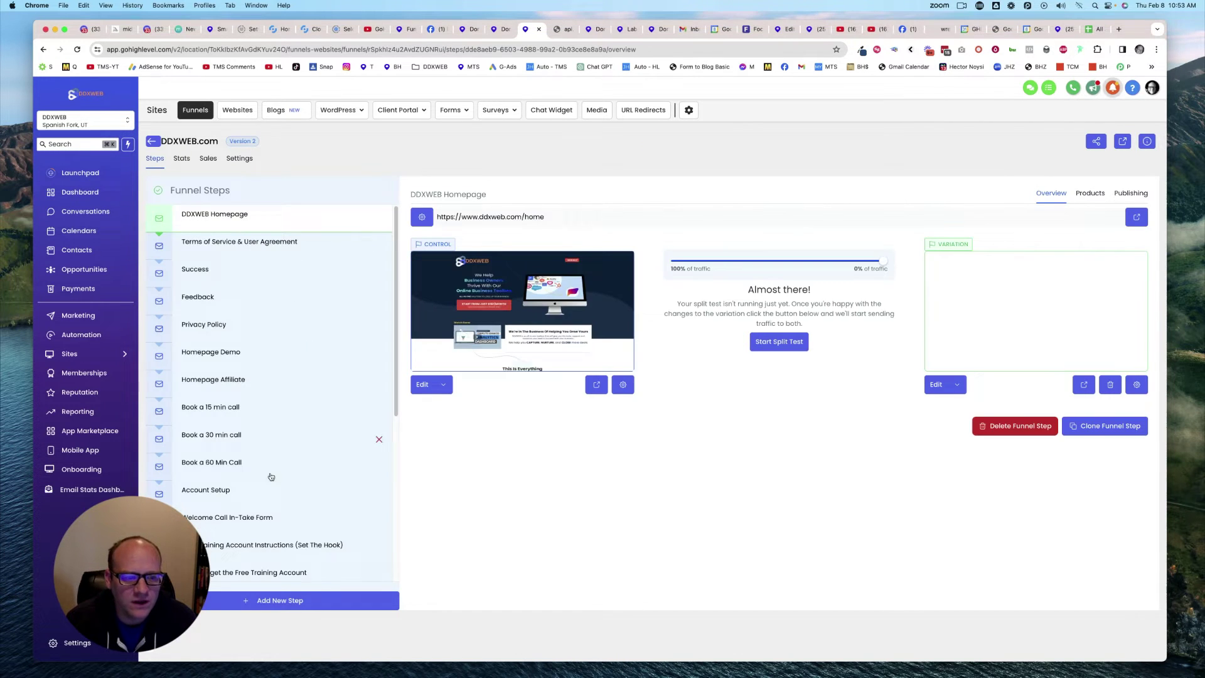
{"action": "scroll", "coordinate": [273, 478], "scroll_direction": "down", "scroll_amount": 5}
{"action": "left_click", "coordinate": [214, 534]}
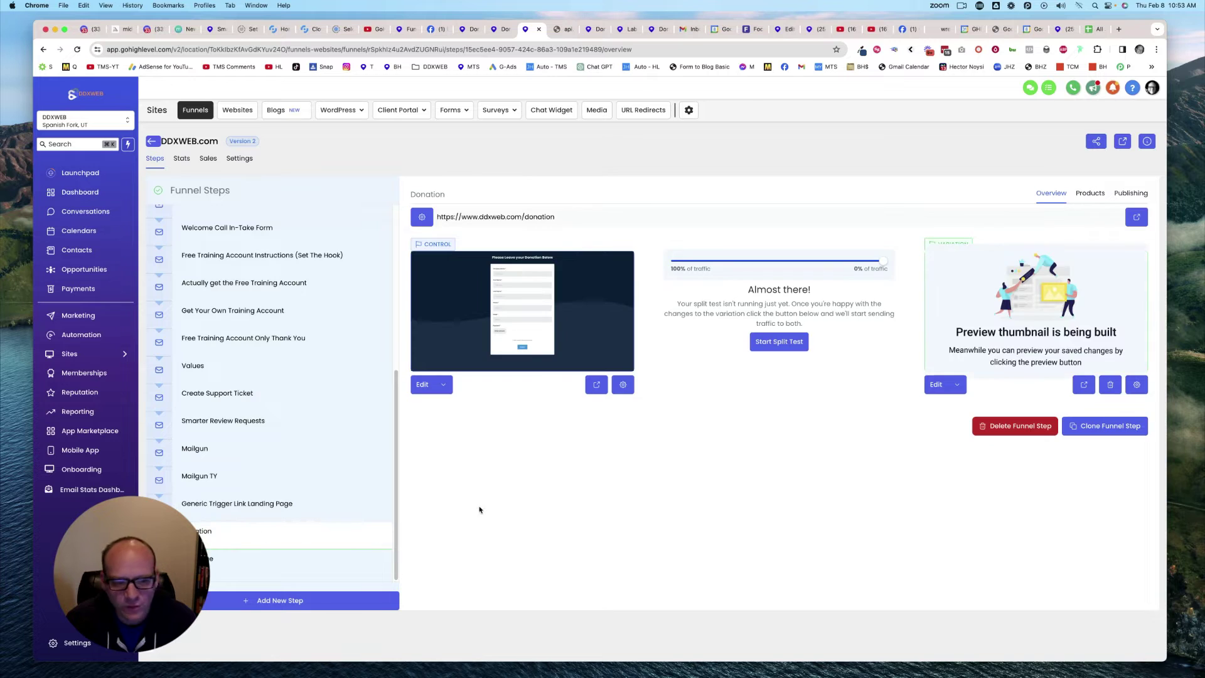
{"action": "left_click", "coordinate": [420, 384]}
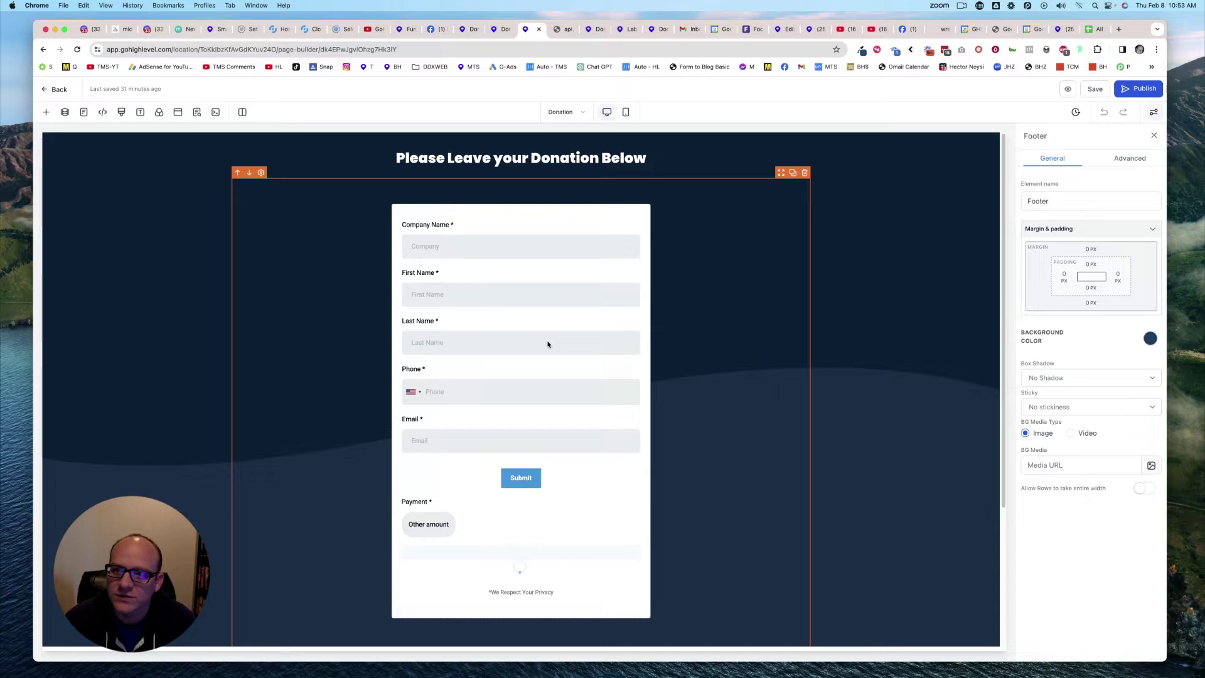
{"action": "left_click", "coordinate": [552, 344]}
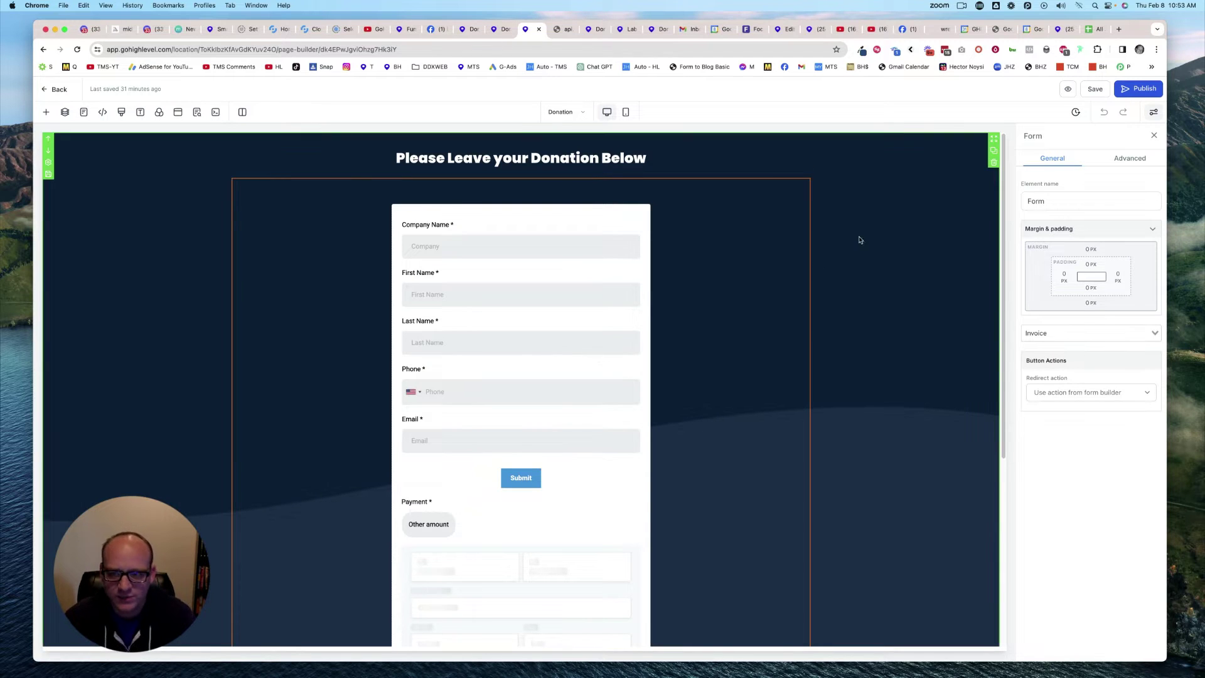
Step: Reload the live donation page and try a custom Other amount of 10 with card entry
{"action": "left_click", "coordinate": [600, 29]}
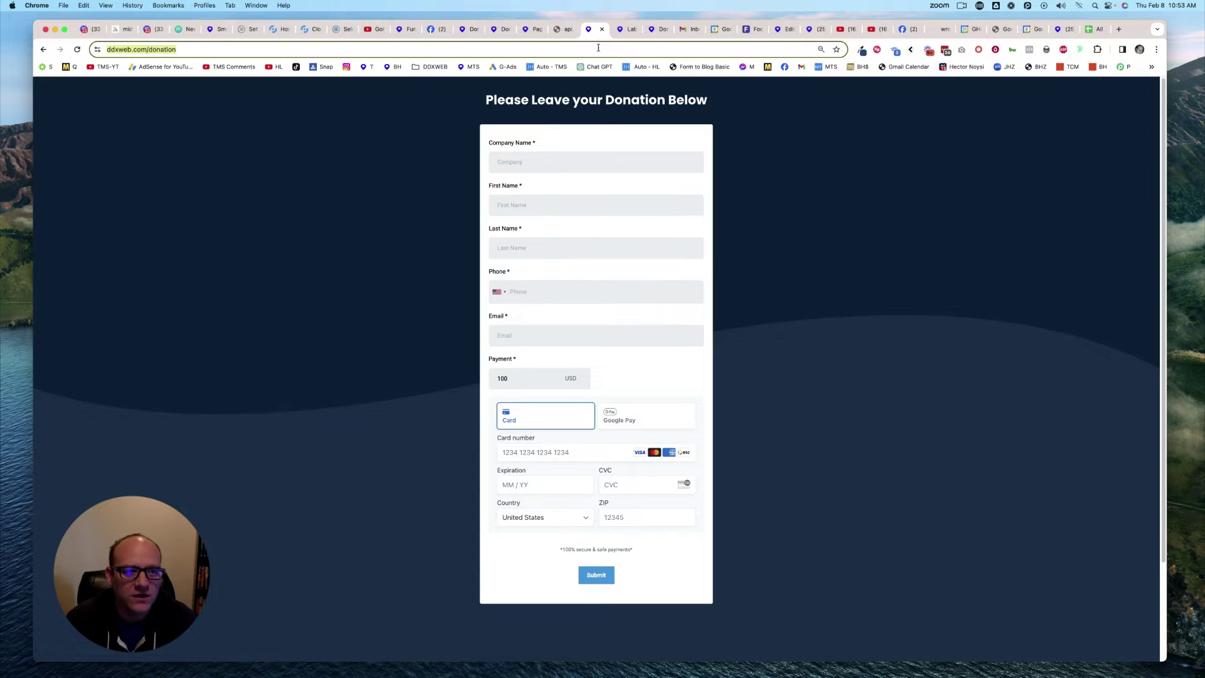
{"action": "key", "text": "super+r"}
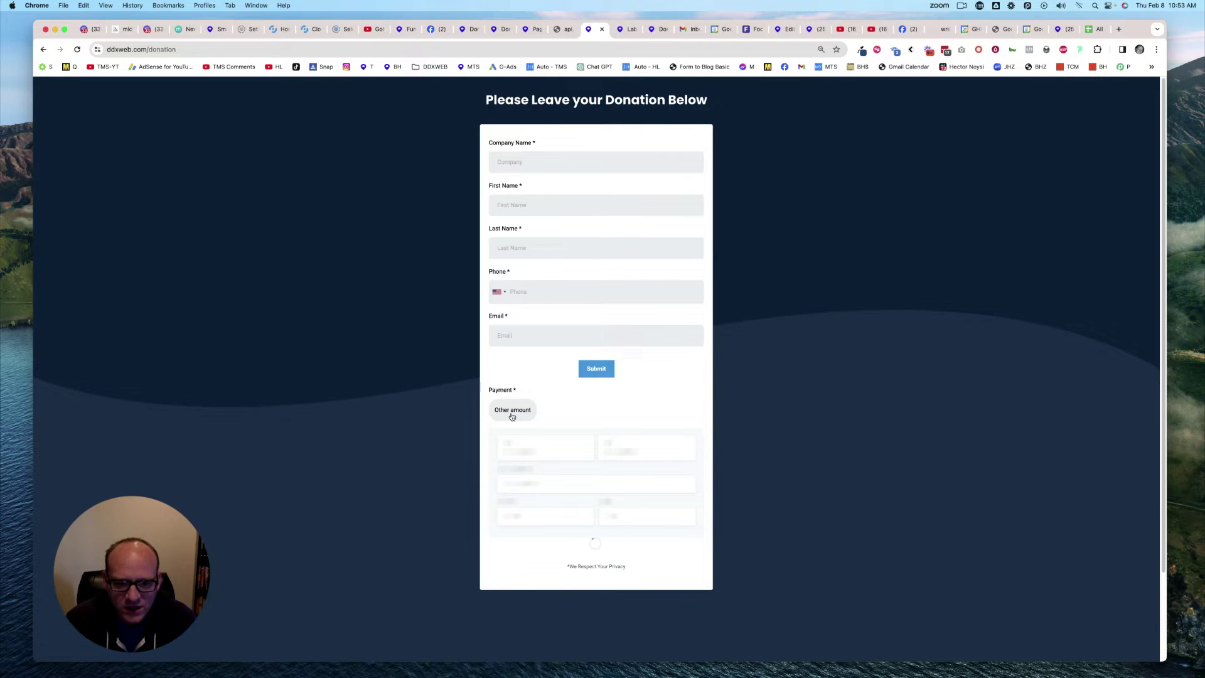
{"action": "left_click", "coordinate": [512, 411]}
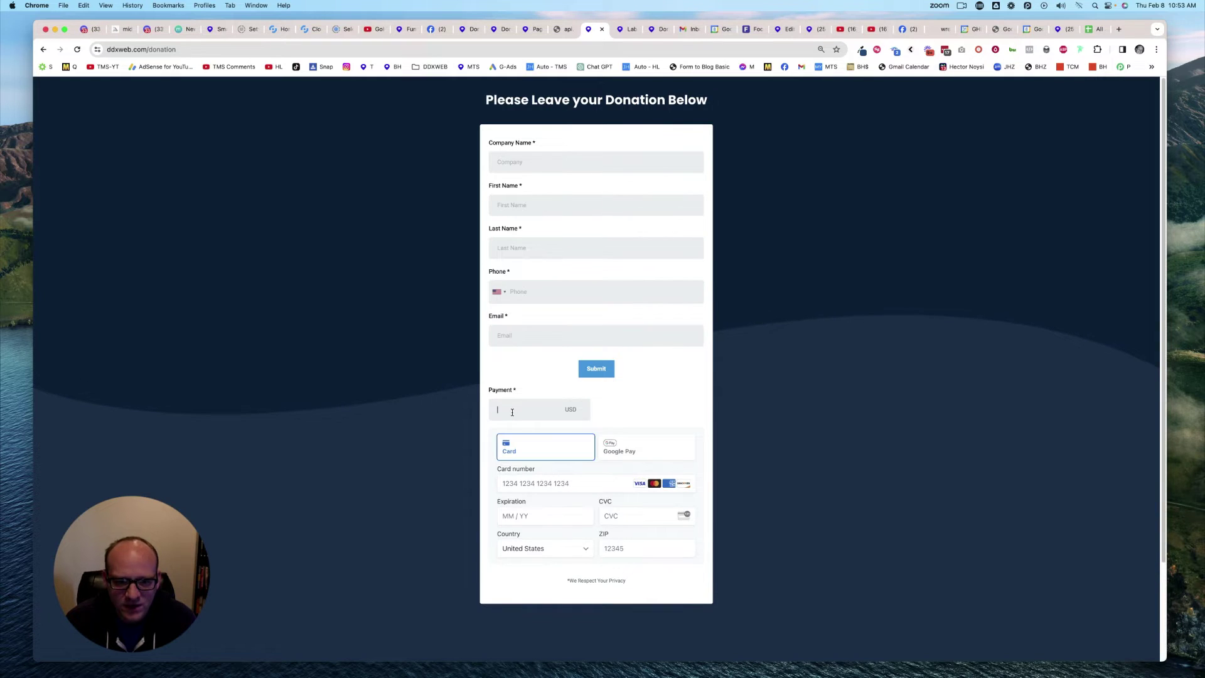
{"action": "type", "text": "100"}
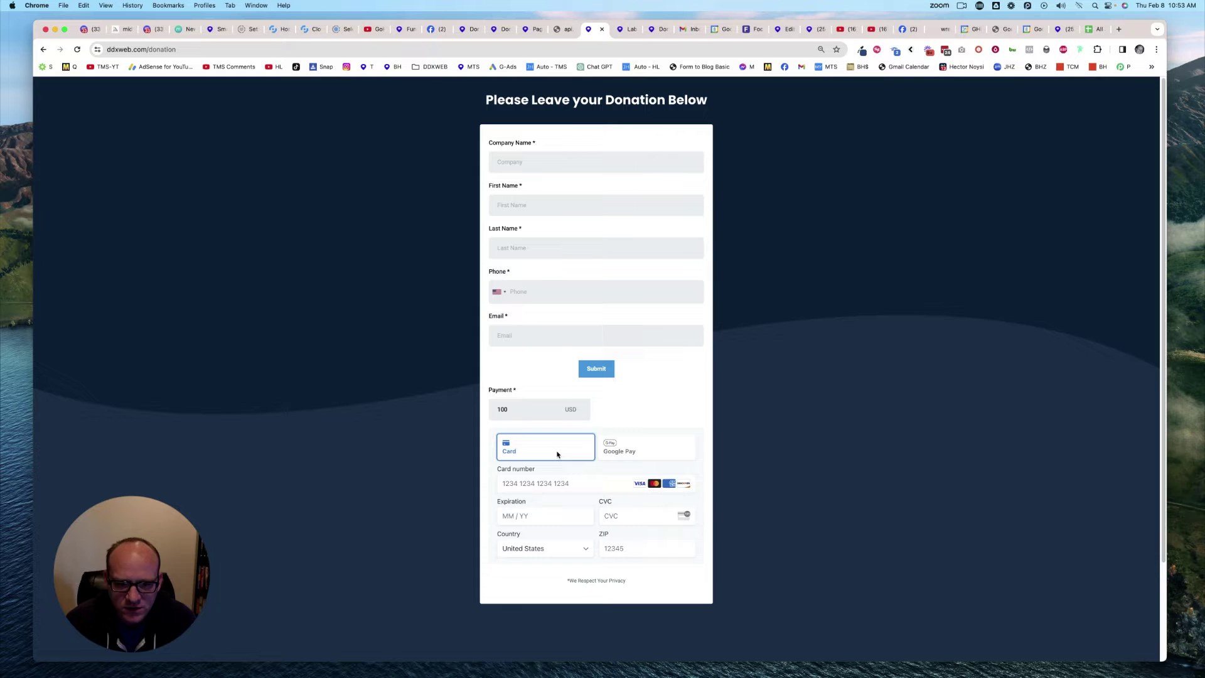
{"action": "left_click", "coordinate": [539, 482]}
{"action": "left_click", "coordinate": [673, 411]}
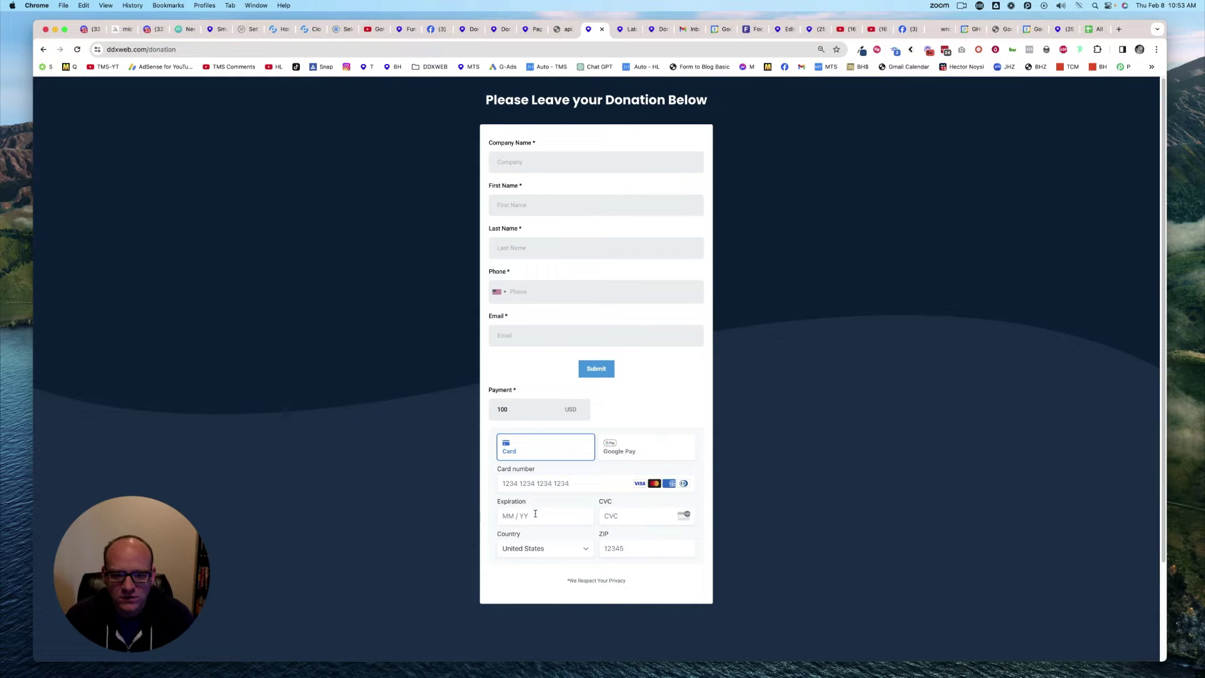
{"action": "scroll", "coordinate": [600, 540], "scroll_direction": "down", "scroll_amount": 4}
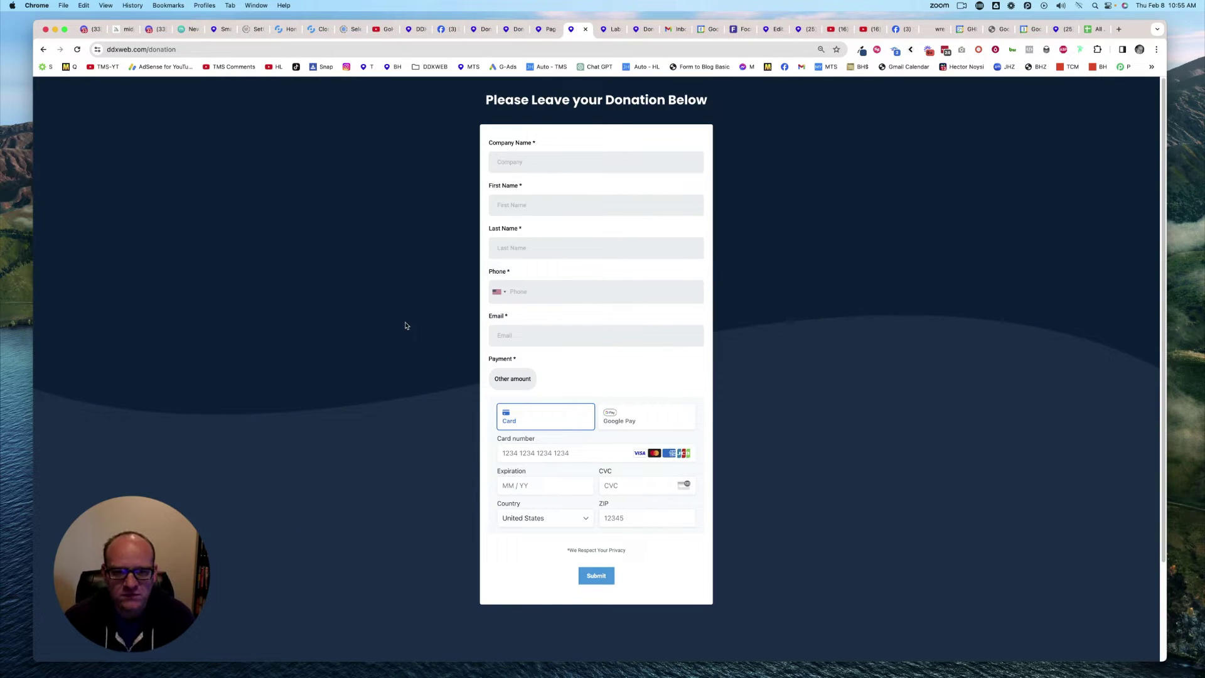
Step: Enter company DDXWEB plus the donor's first and last name, phone number and e-mail
{"action": "left_click", "coordinate": [543, 163]}
{"action": "type", "text": "DDXWEB"}
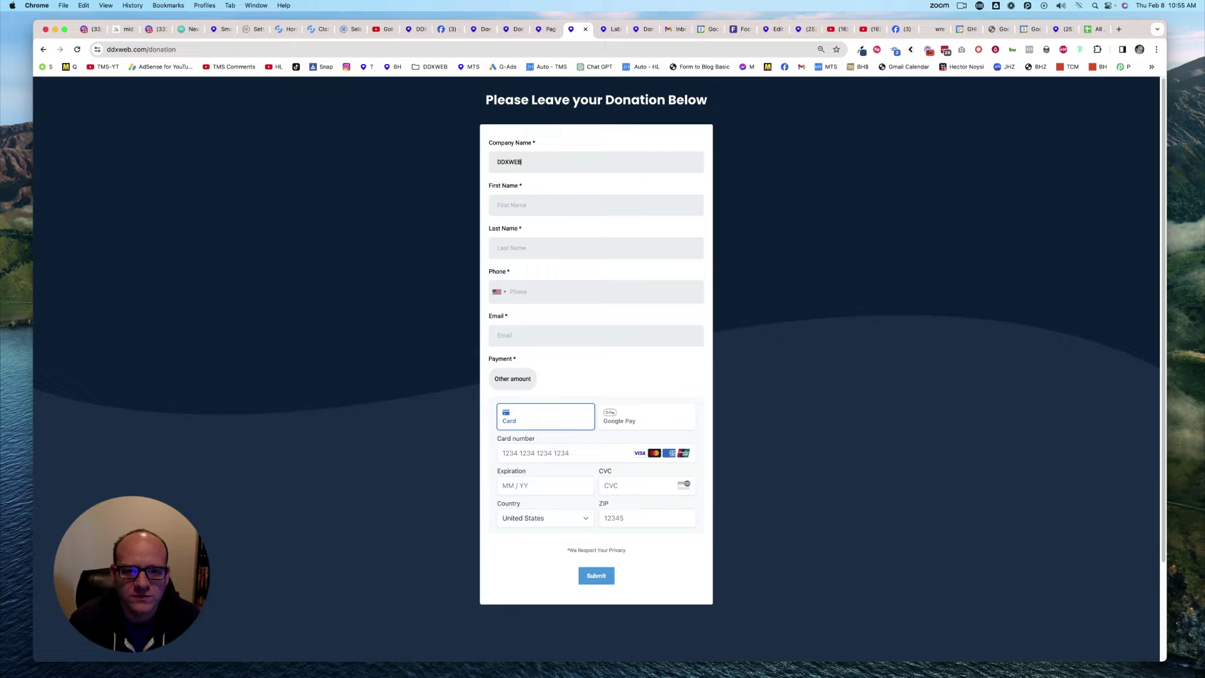
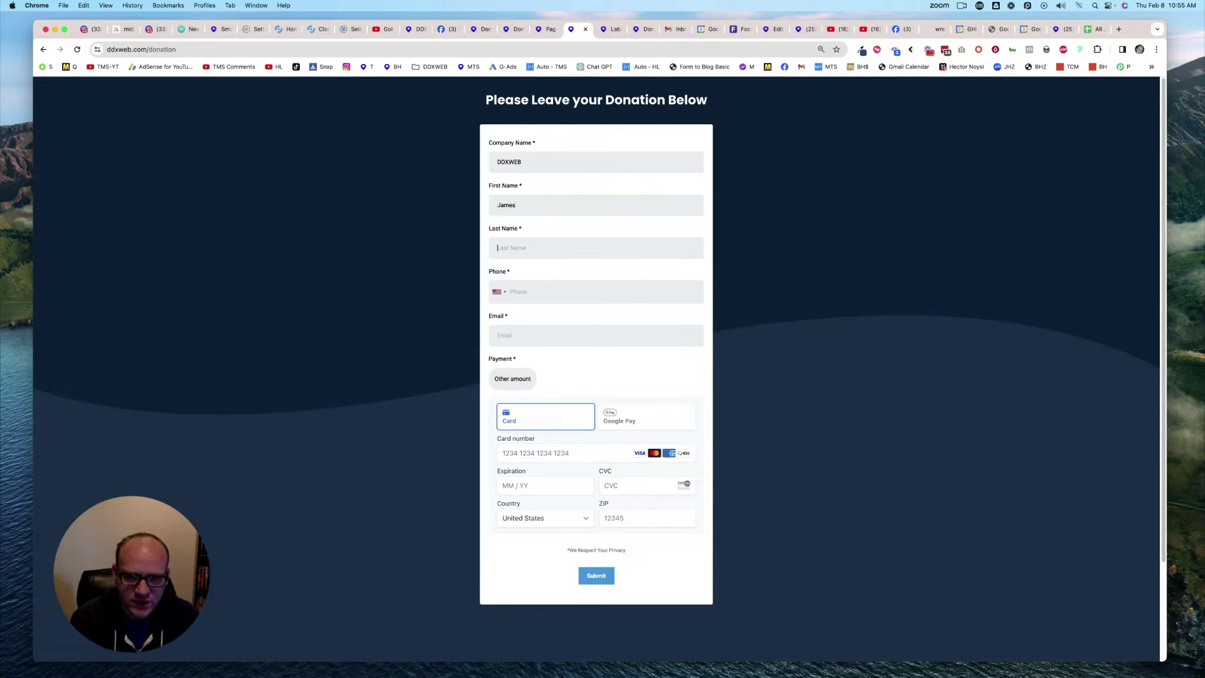
{"action": "key", "text": "Tab"}
{"action": "key", "text": "Tab"}
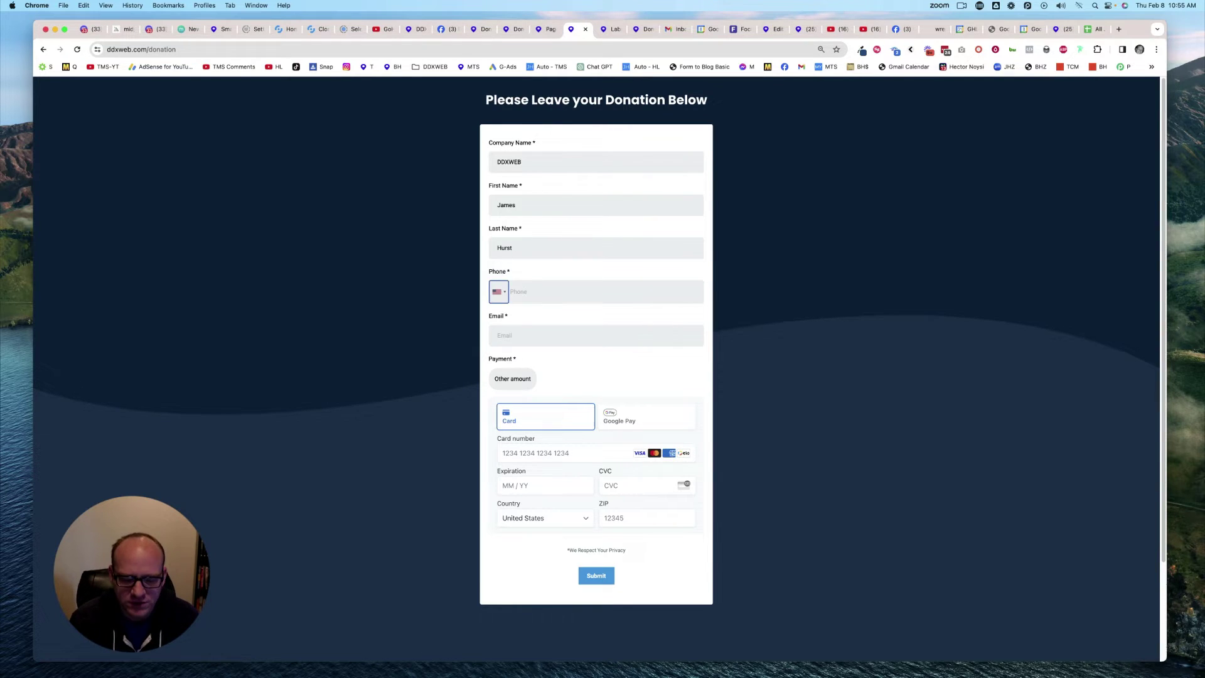
{"action": "key", "text": "Tab"}
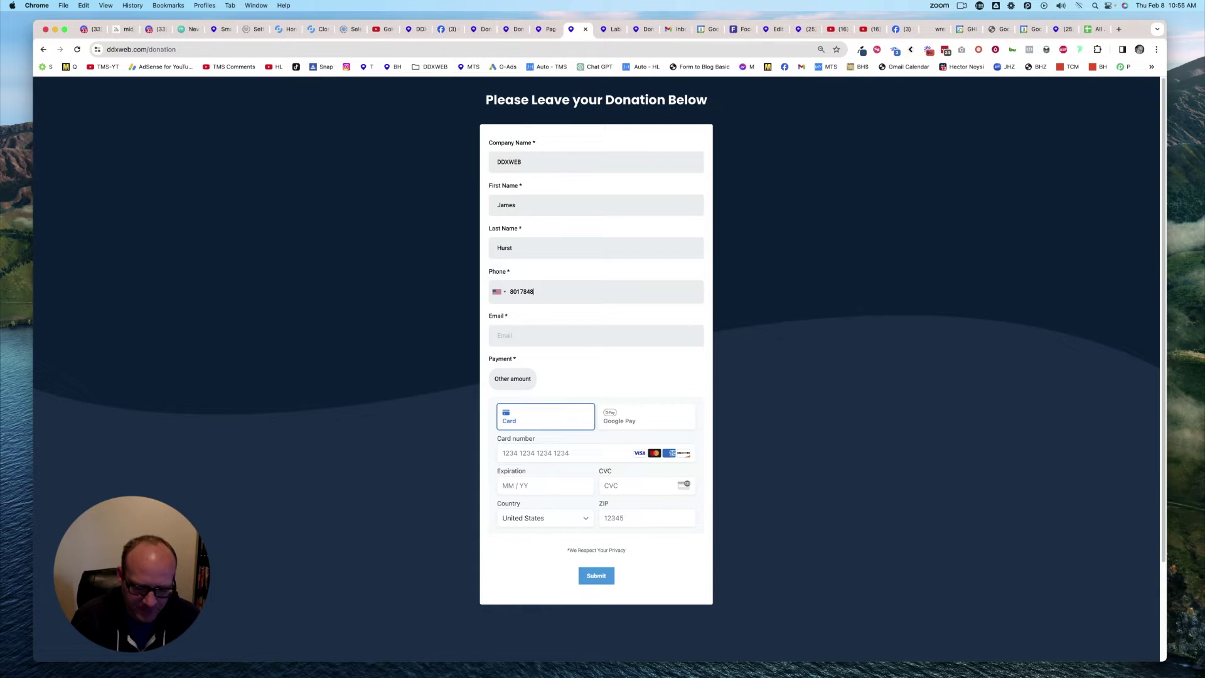
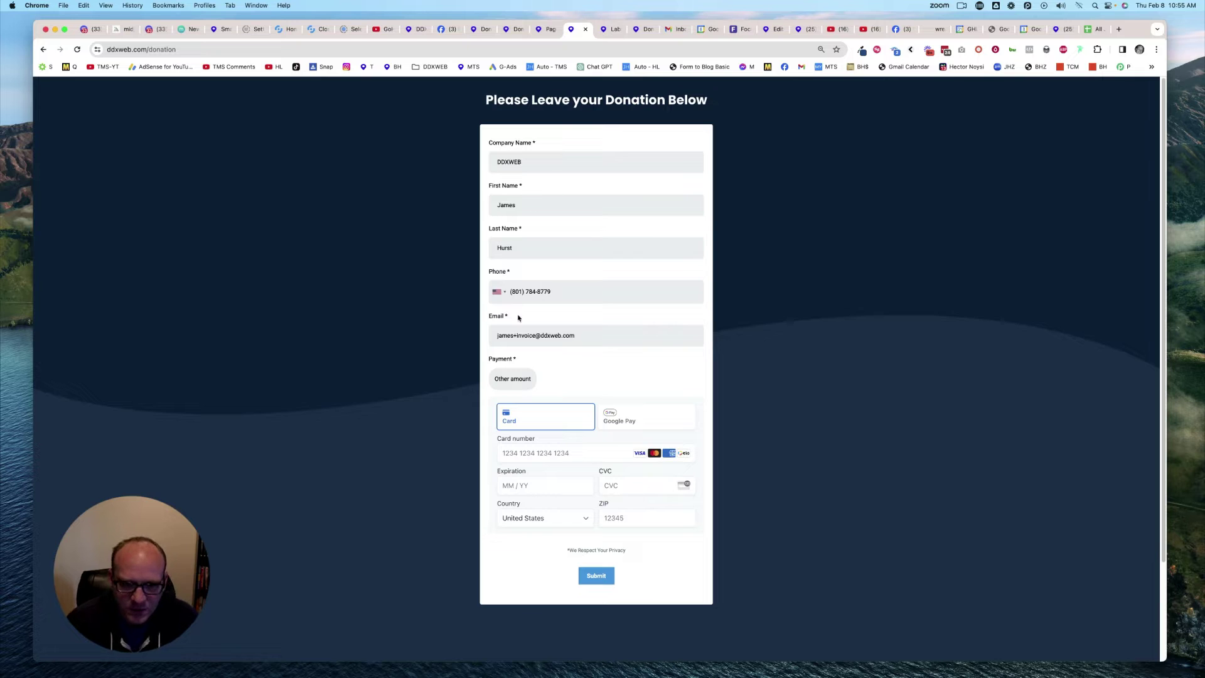
Step: Choose Other amount, enter .01 and start filling in the card details
{"action": "left_click", "coordinate": [501, 383]}
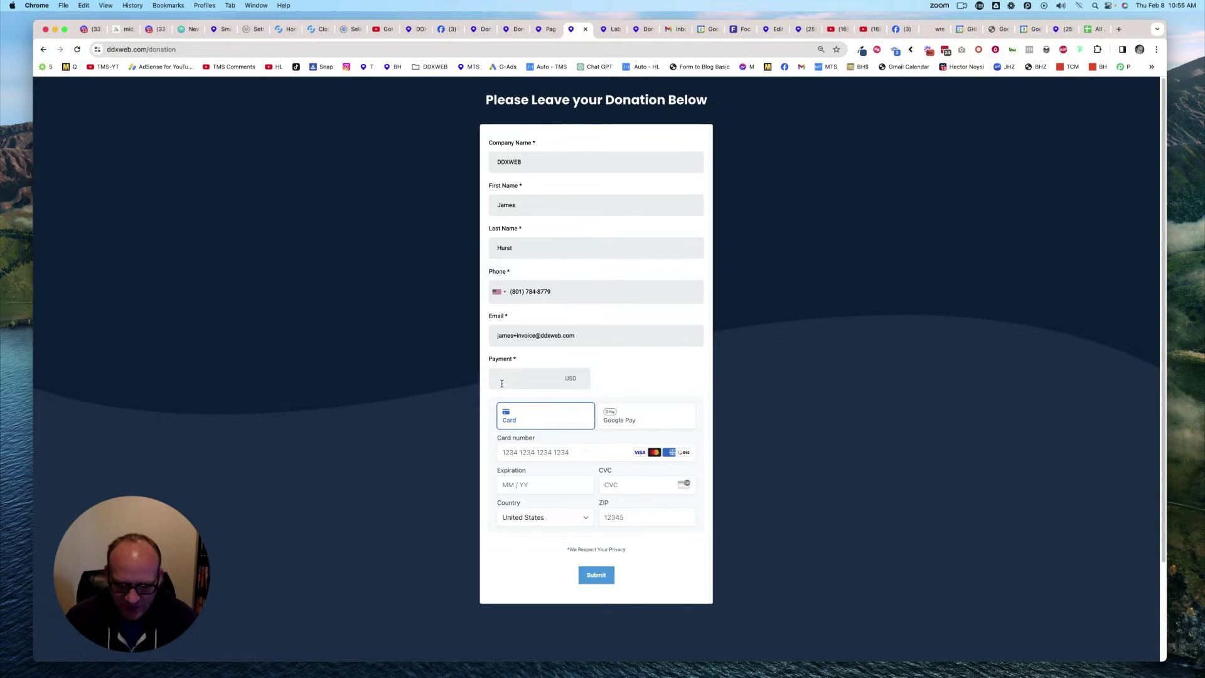
{"action": "type", "text": ".01"}
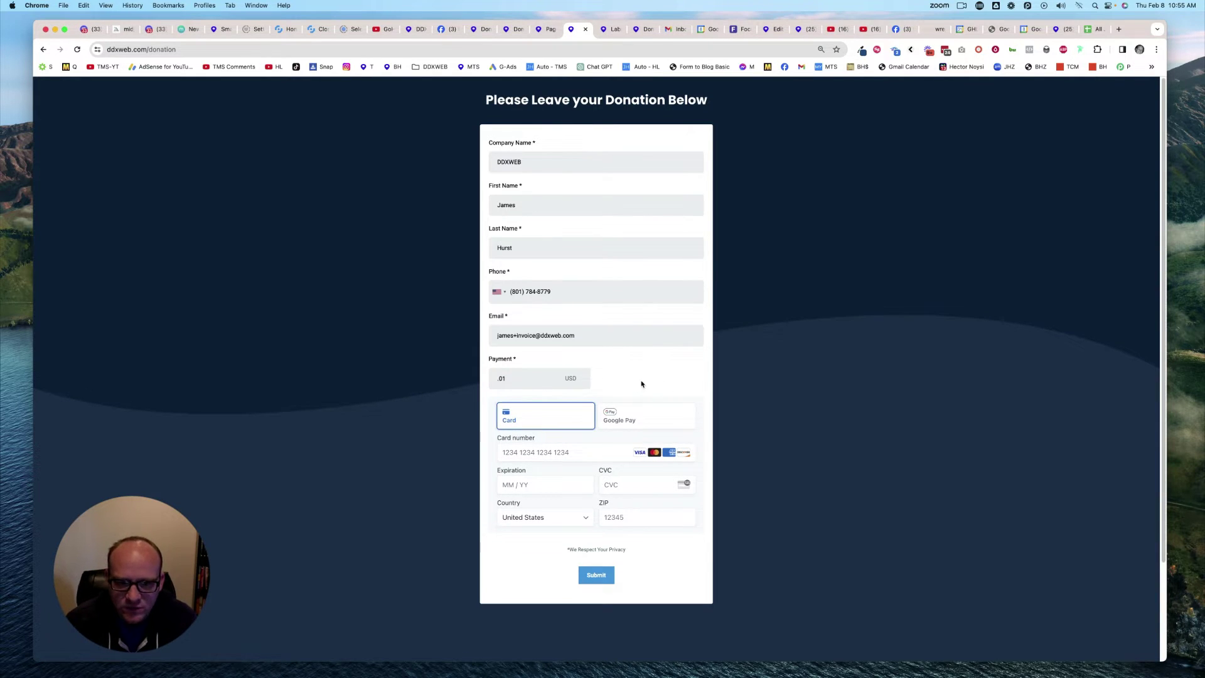
{"action": "left_click", "coordinate": [554, 452]}
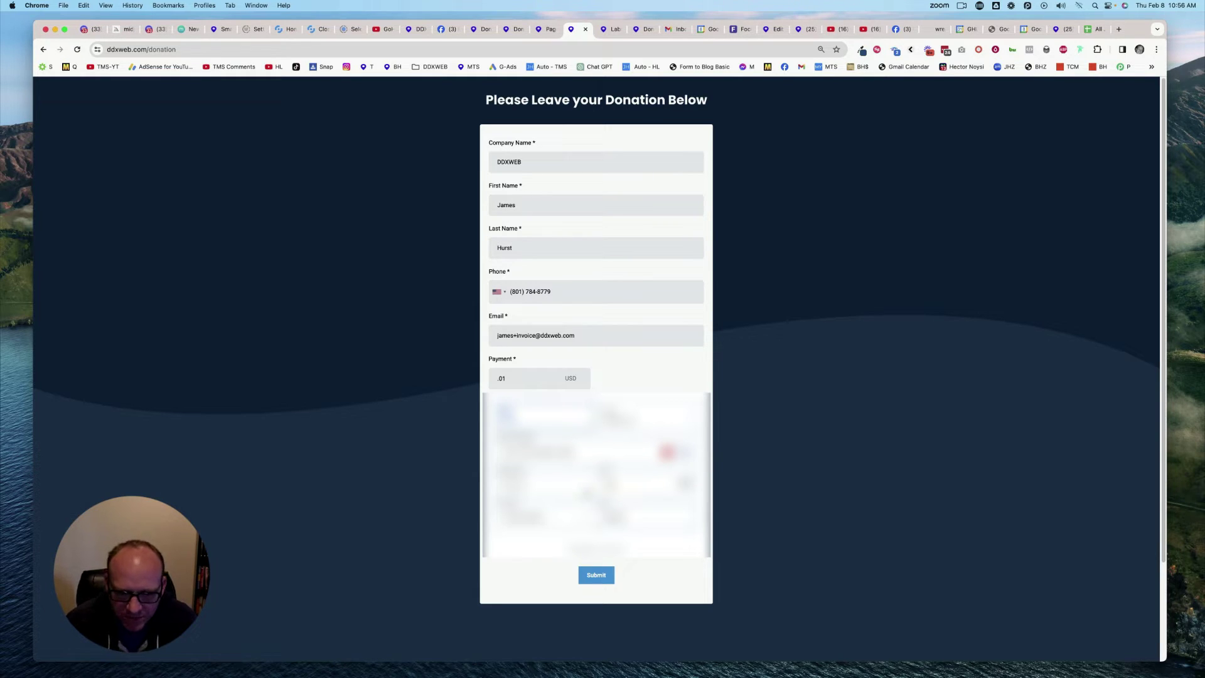
Step: Submit the donation, raise the amount to .50 after the minimum error, and resubmit
{"action": "left_click", "coordinate": [595, 576]}
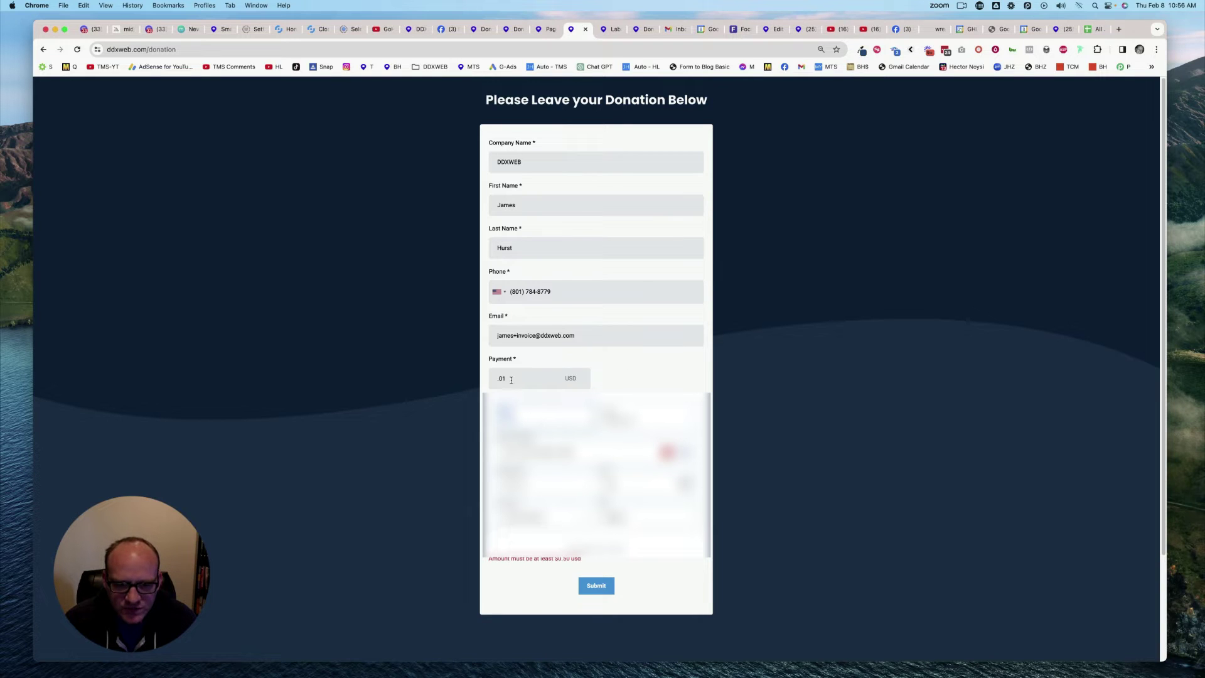
{"action": "key", "text": "BackSpace"}
{"action": "key", "text": "BackSpace"}
{"action": "type", "text": "5"}
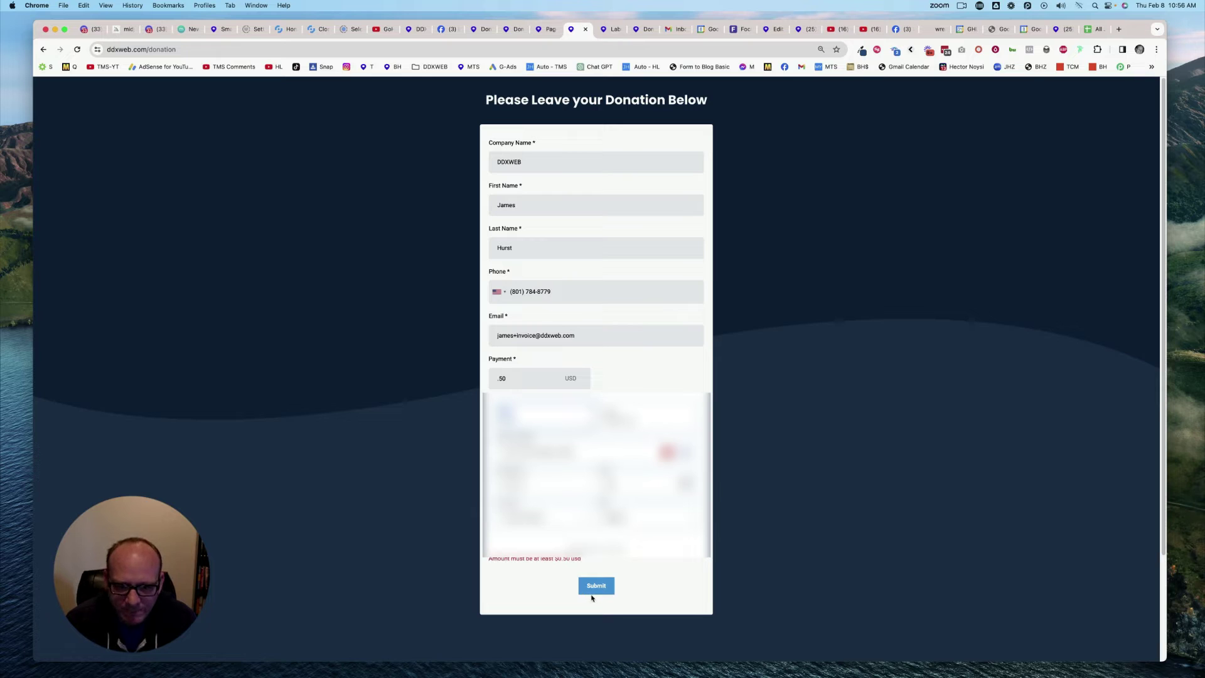
{"action": "left_click", "coordinate": [595, 586]}
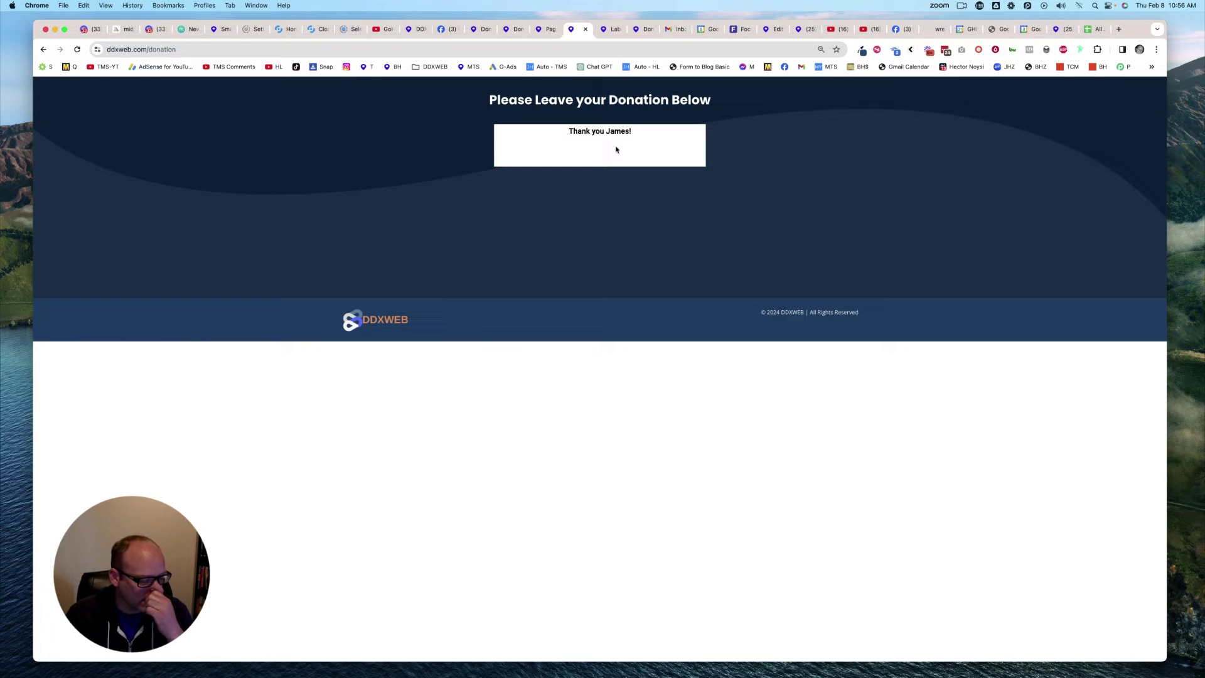
{"action": "left_click", "coordinate": [487, 34]}
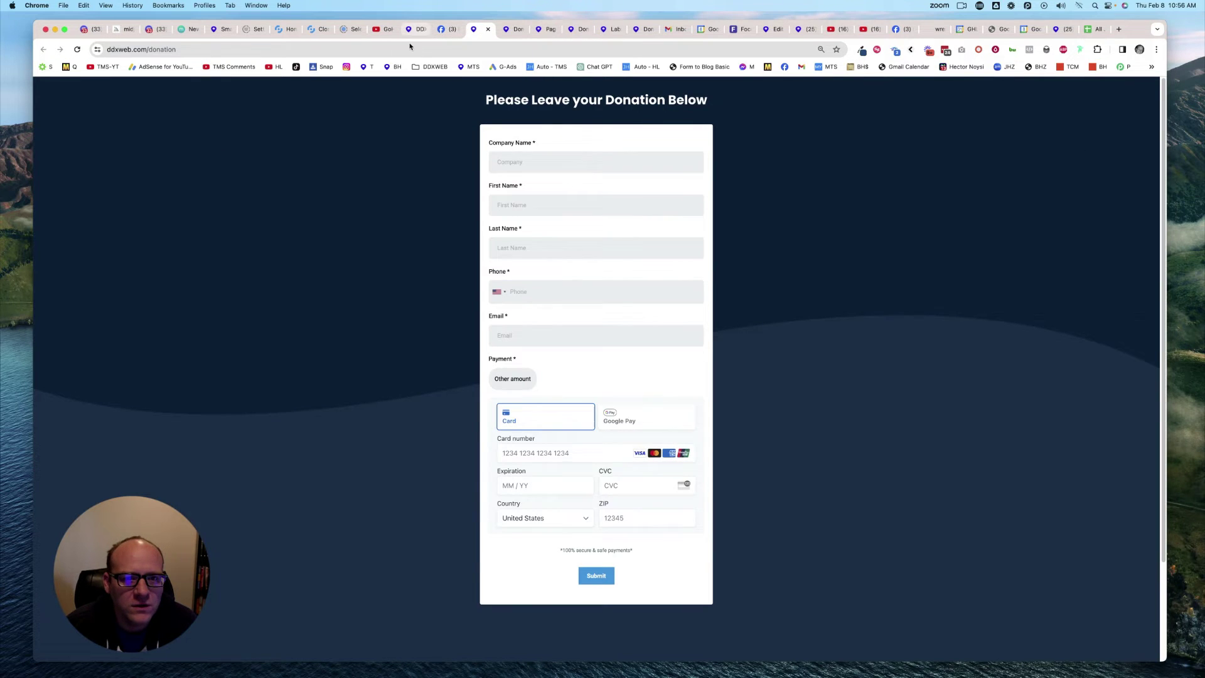
Step: Go from the form builder to Contacts and open the newest donor's record
{"action": "left_click", "coordinate": [430, 33]}
{"action": "left_click", "coordinate": [55, 90]}
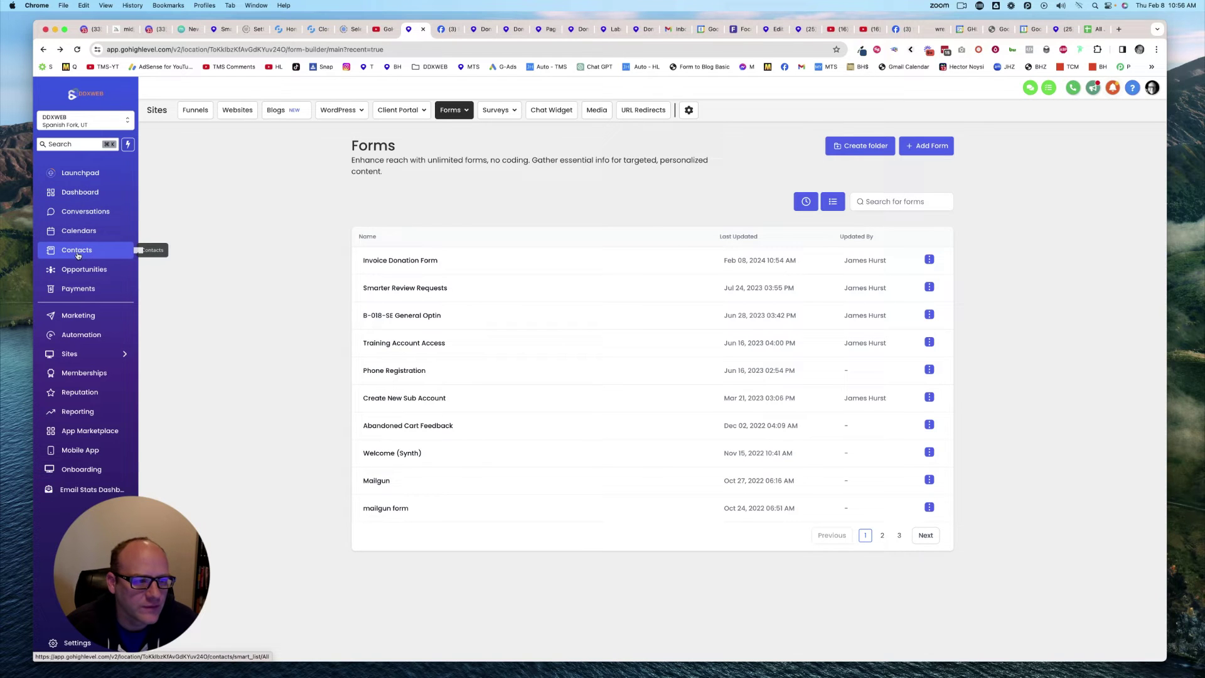
{"action": "left_click", "coordinate": [78, 251]}
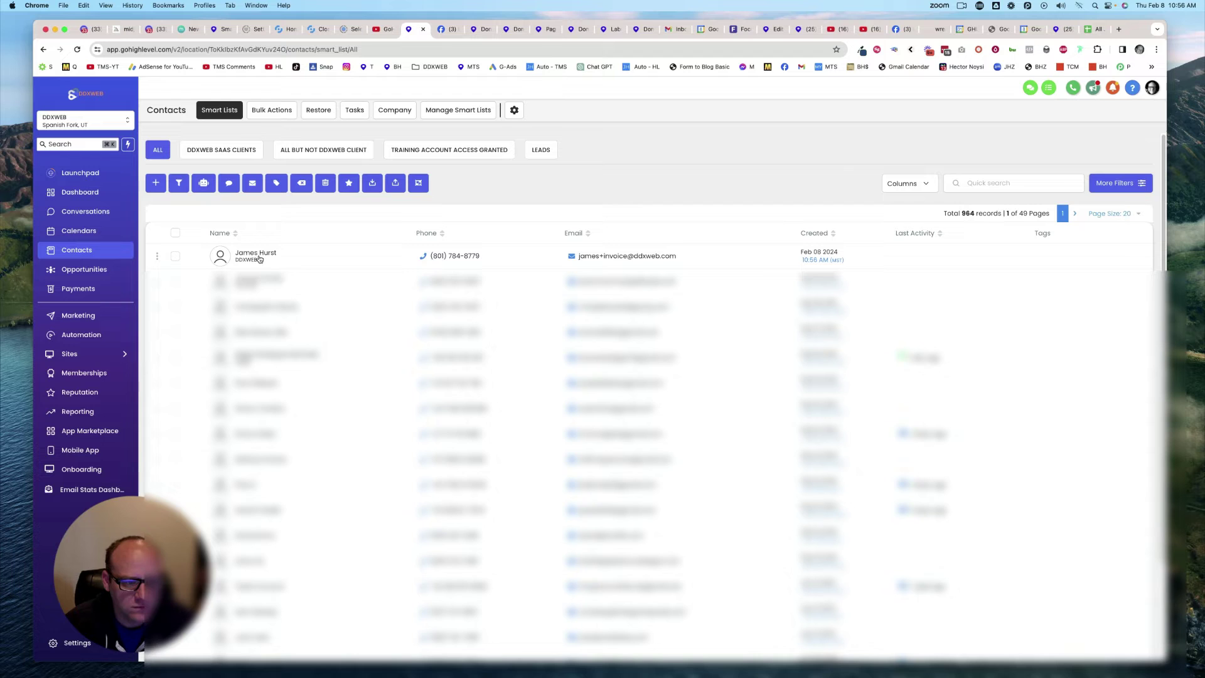
{"action": "left_click", "coordinate": [253, 255]}
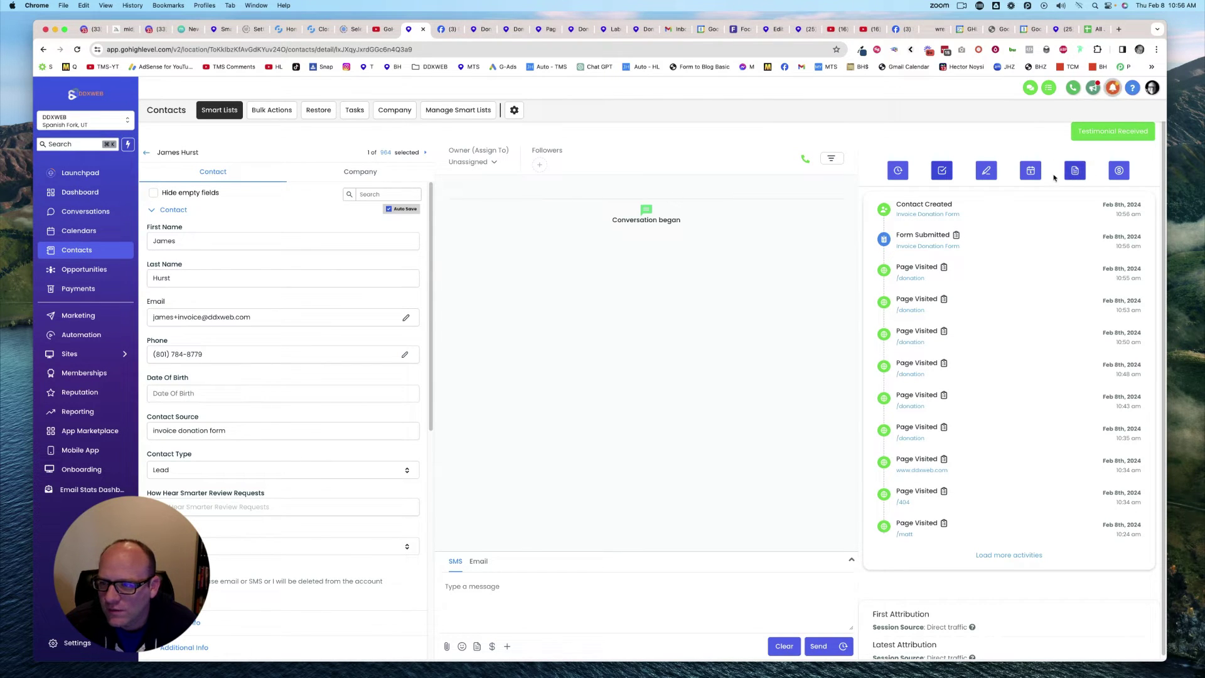
{"action": "left_click", "coordinate": [1120, 172]}
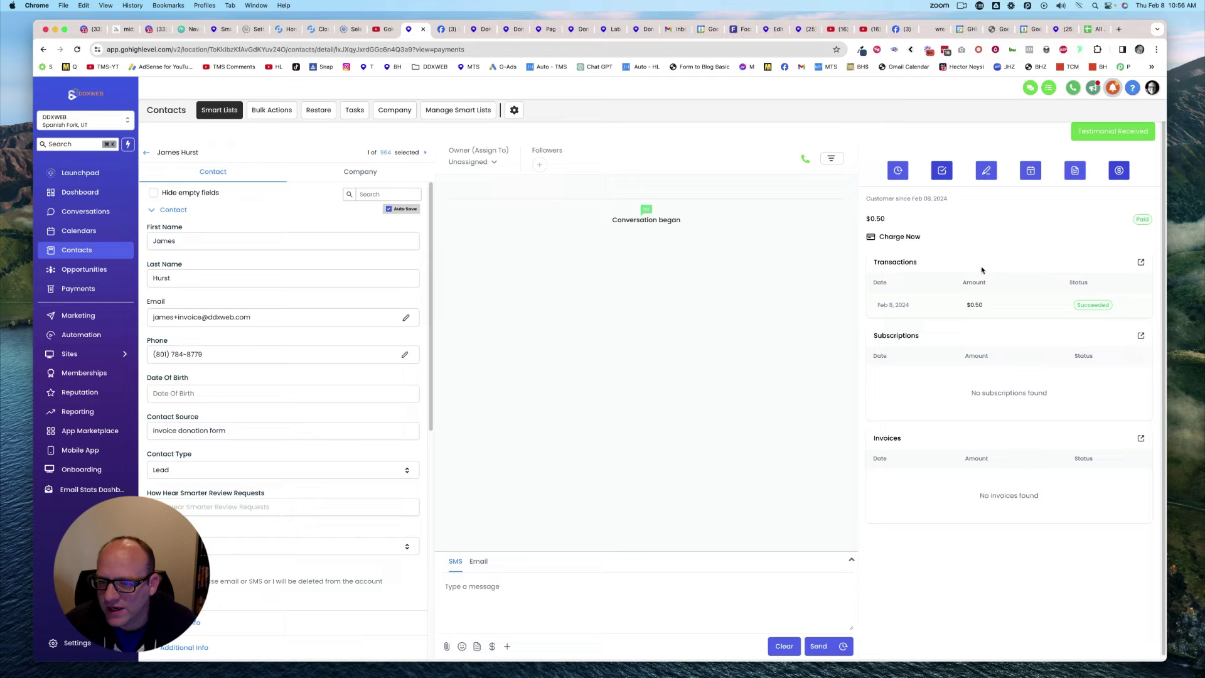
{"action": "left_click", "coordinate": [890, 240]}
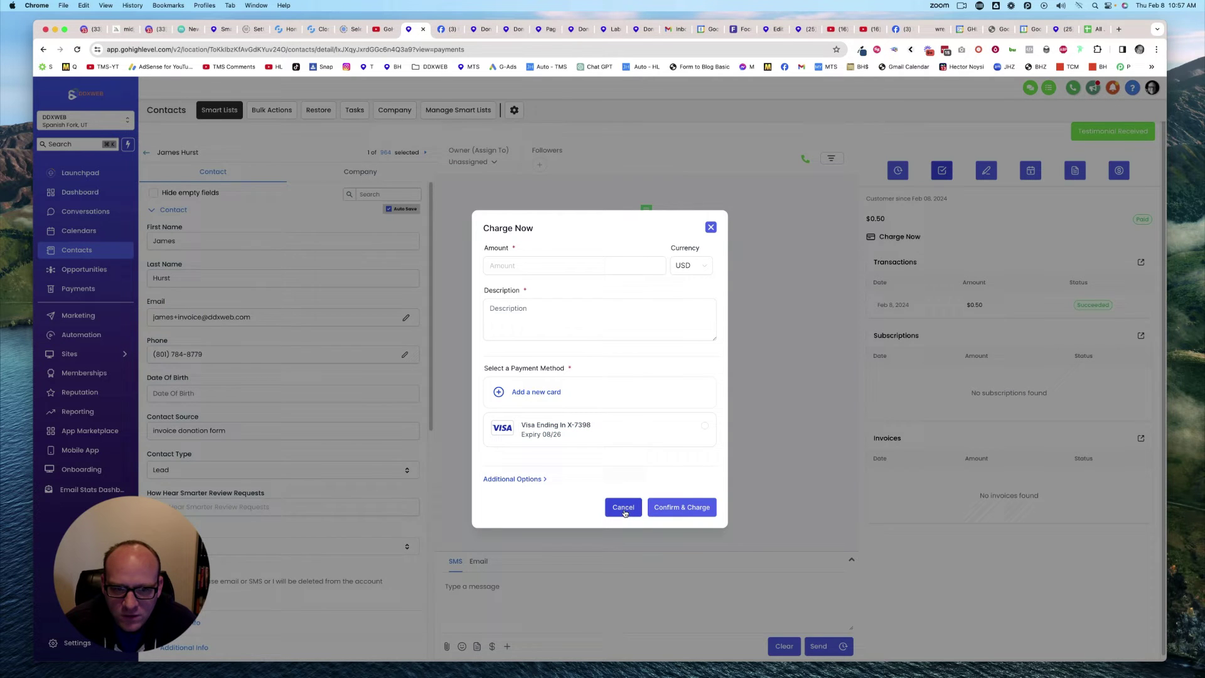
{"action": "left_click", "coordinate": [624, 508]}
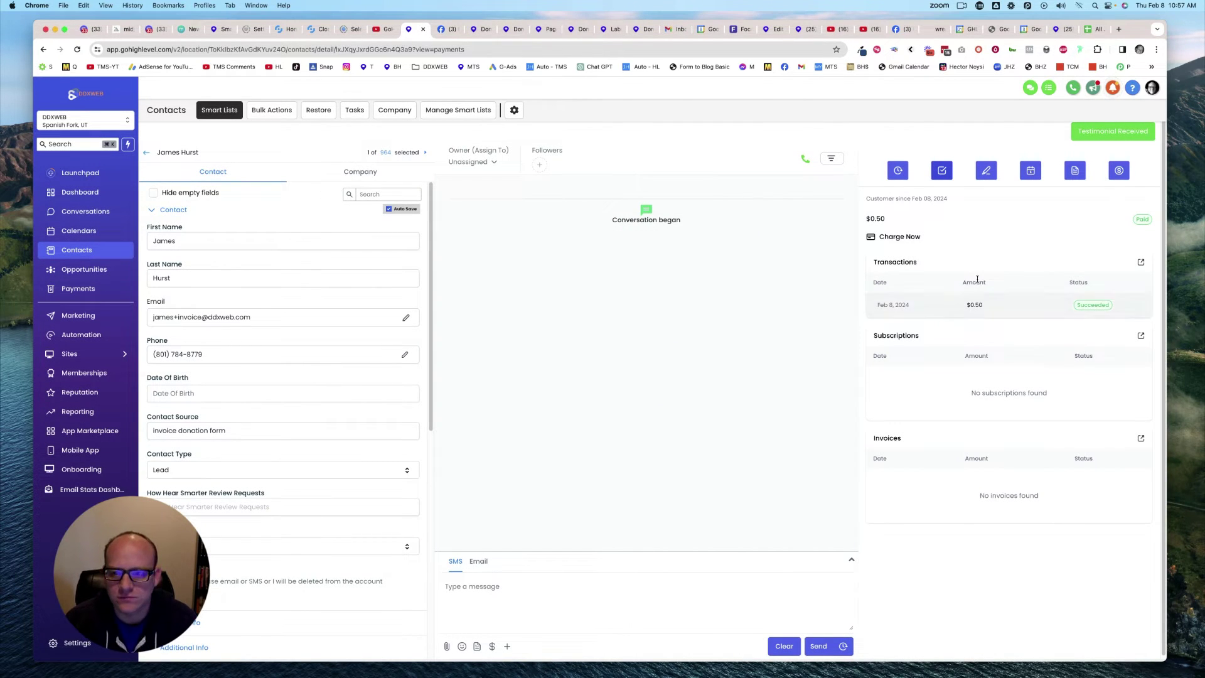
{"action": "scroll", "coordinate": [799, 302], "scroll_direction": "down", "scroll_amount": 1}
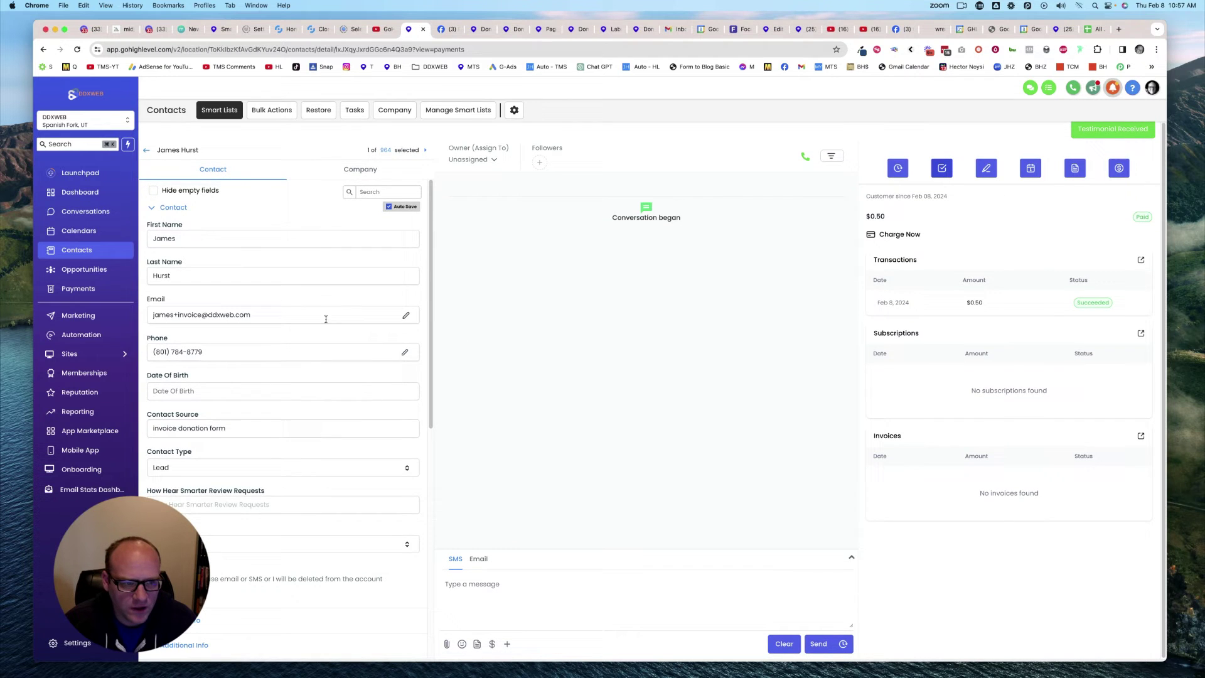
{"action": "scroll", "coordinate": [288, 411], "scroll_direction": "down", "scroll_amount": 10}
{"action": "scroll", "coordinate": [287, 411], "scroll_direction": "up", "scroll_amount": 10}
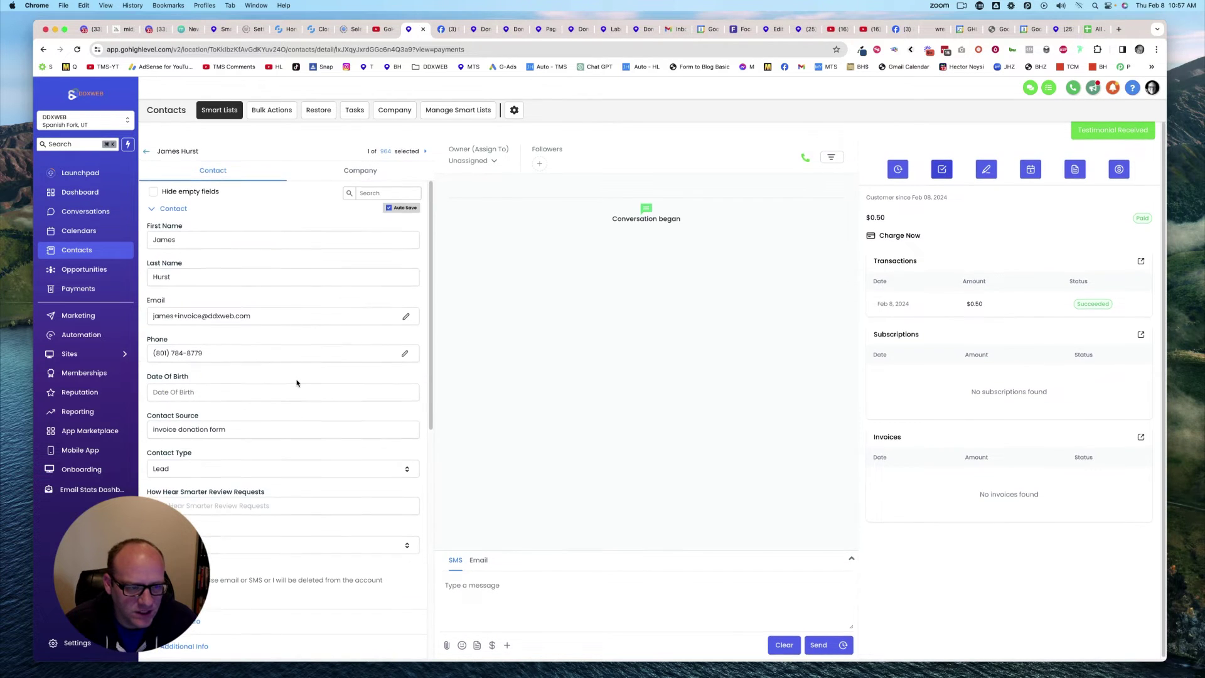
{"action": "scroll", "coordinate": [296, 383], "scroll_direction": "down", "scroll_amount": 10}
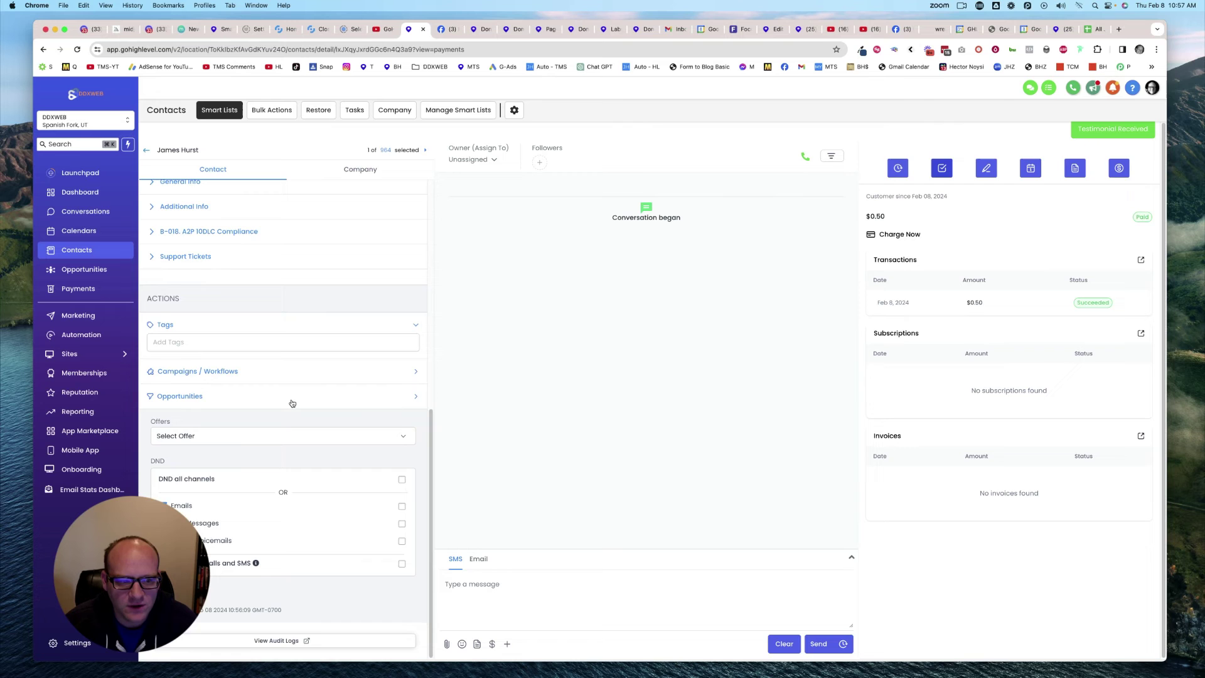
{"action": "scroll", "coordinate": [292, 402], "scroll_direction": "up", "scroll_amount": 10}
{"action": "scroll", "coordinate": [320, 313], "scroll_direction": "down", "scroll_amount": 10}
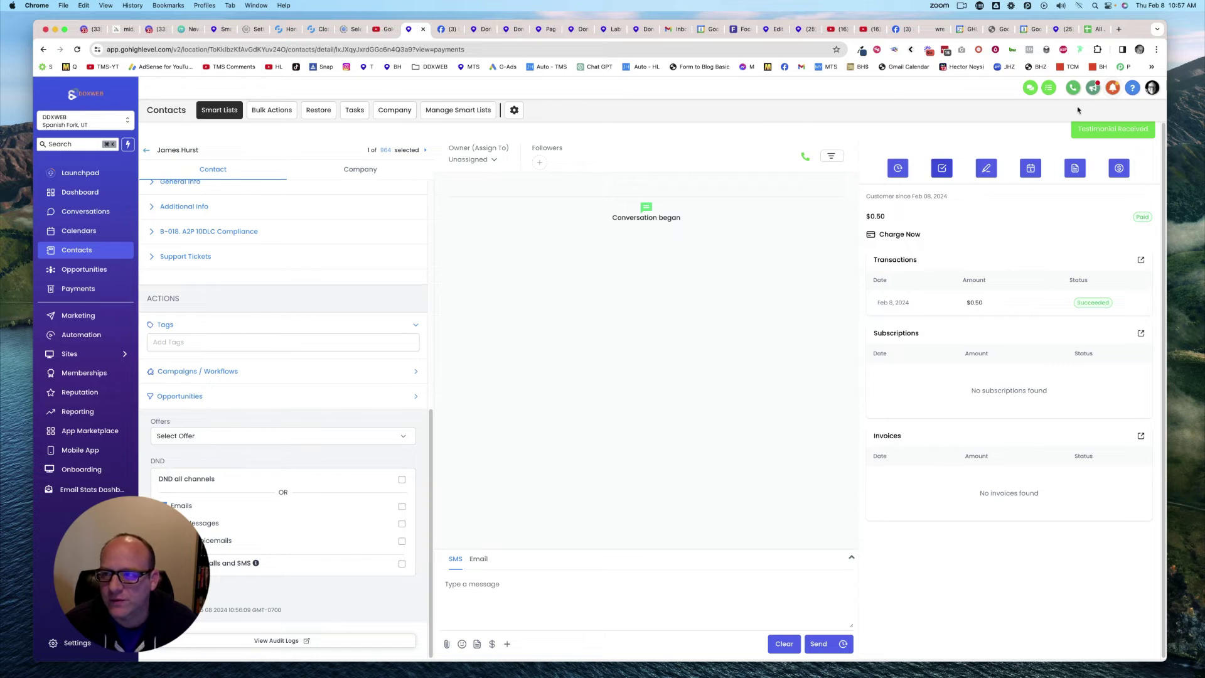
Step: Switch to the business Chrome profile, refresh Gmail and review the DDXWEB, LLC $0.50 Stripe receipt
{"action": "left_click", "coordinate": [1139, 49]}
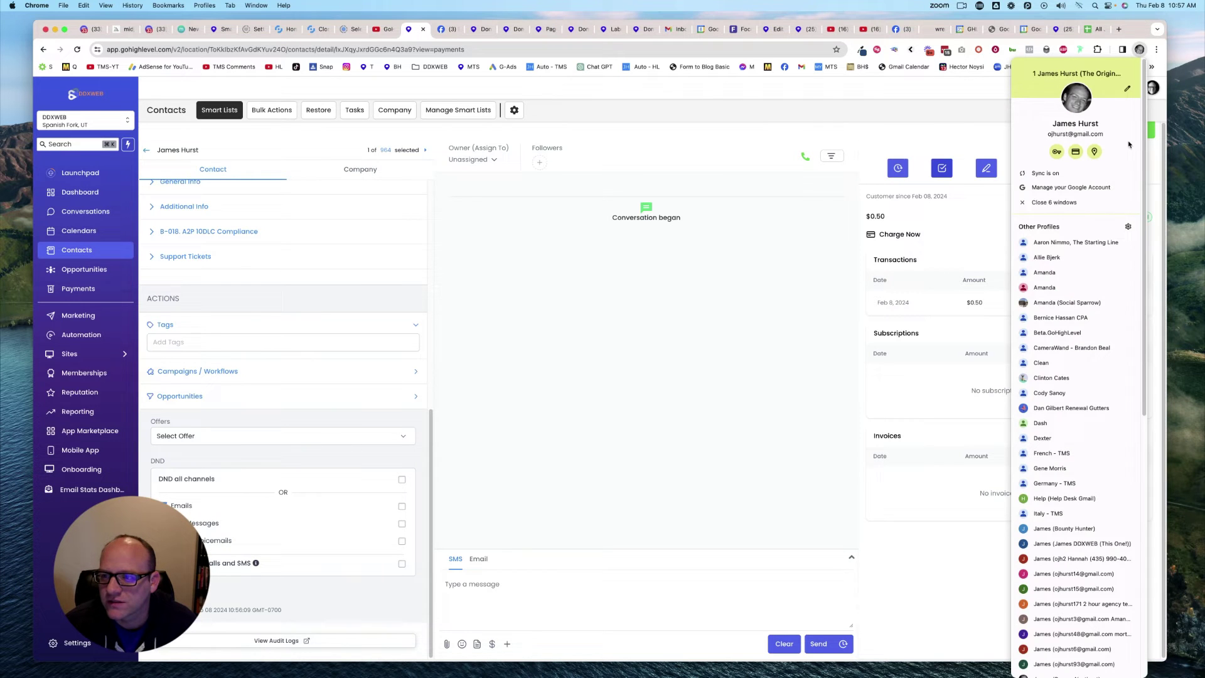
{"action": "left_click", "coordinate": [1059, 543]}
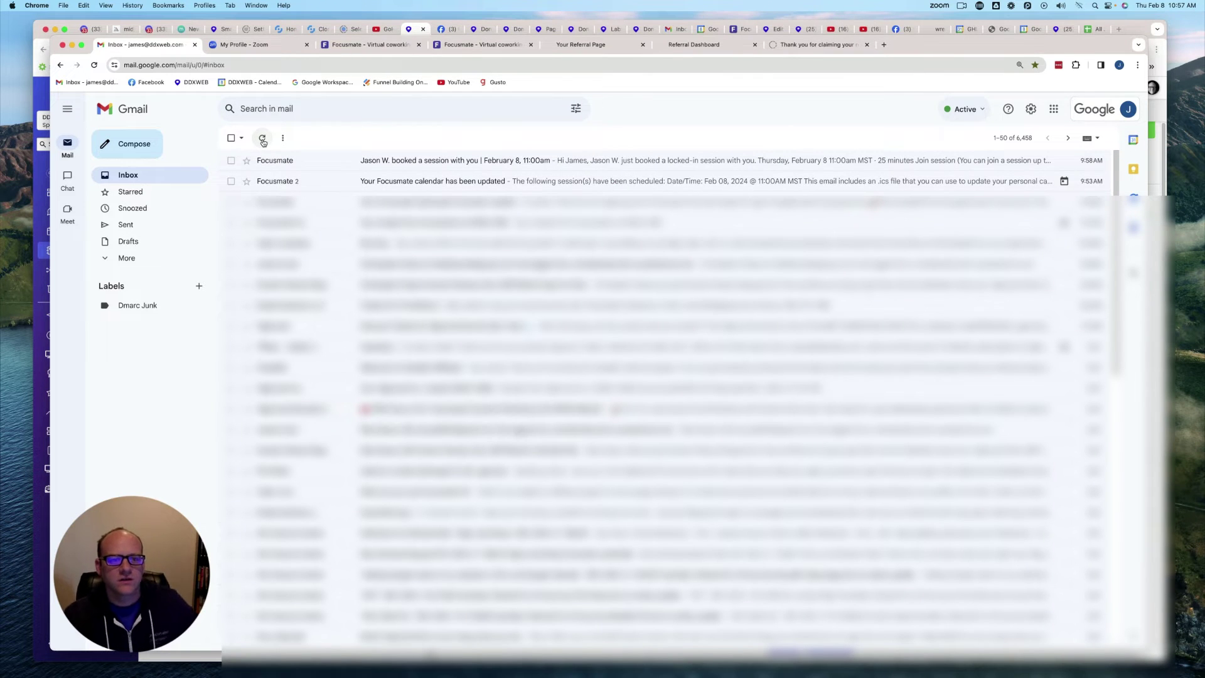
{"action": "left_click", "coordinate": [263, 140]}
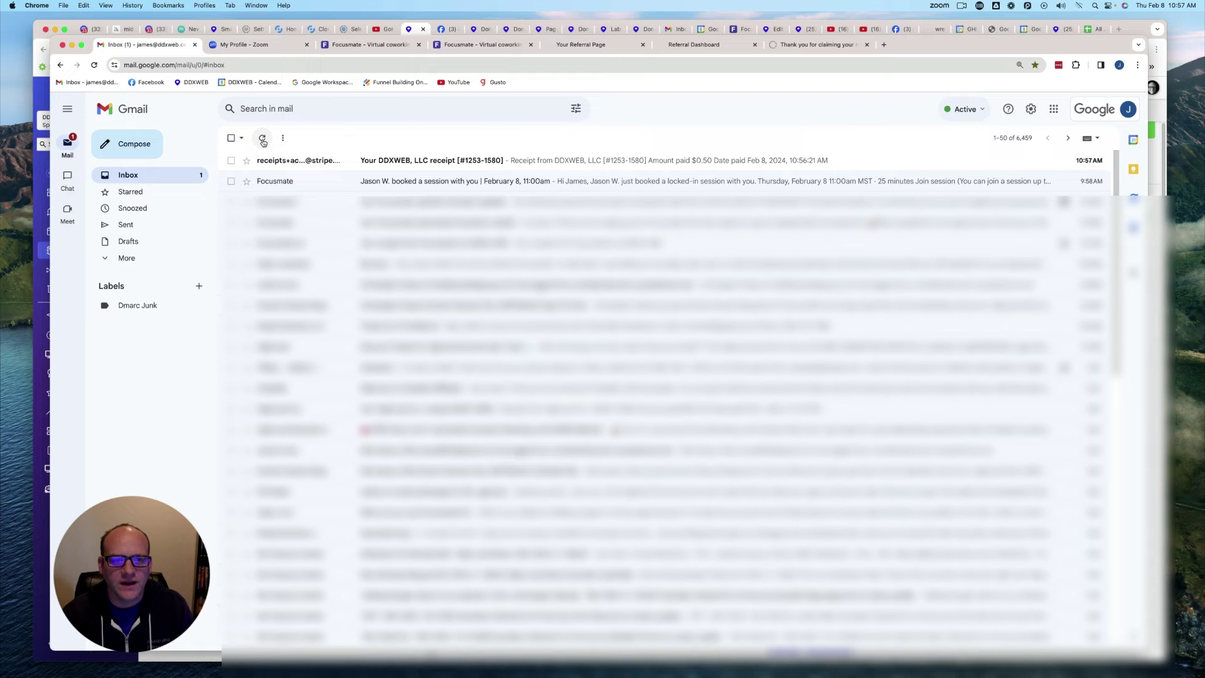
{"action": "left_click", "coordinate": [274, 161]}
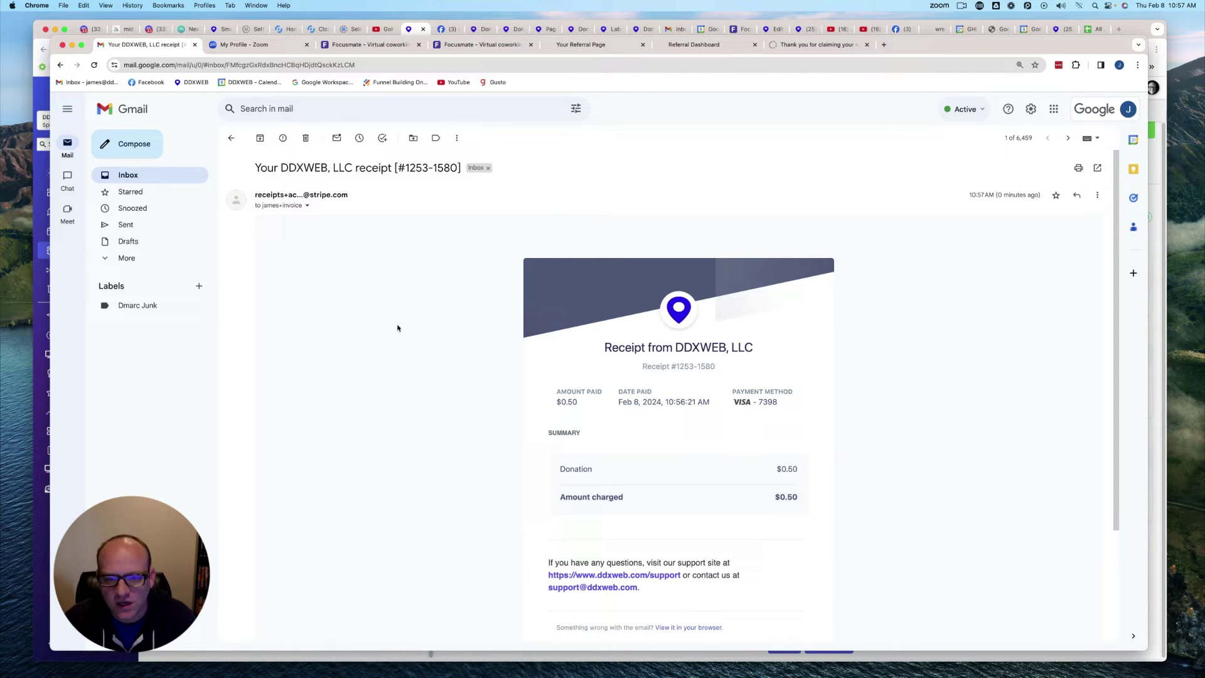
{"action": "scroll", "coordinate": [397, 328], "scroll_direction": "down", "scroll_amount": 3}
{"action": "scroll", "coordinate": [397, 328], "scroll_direction": "up", "scroll_amount": 2}
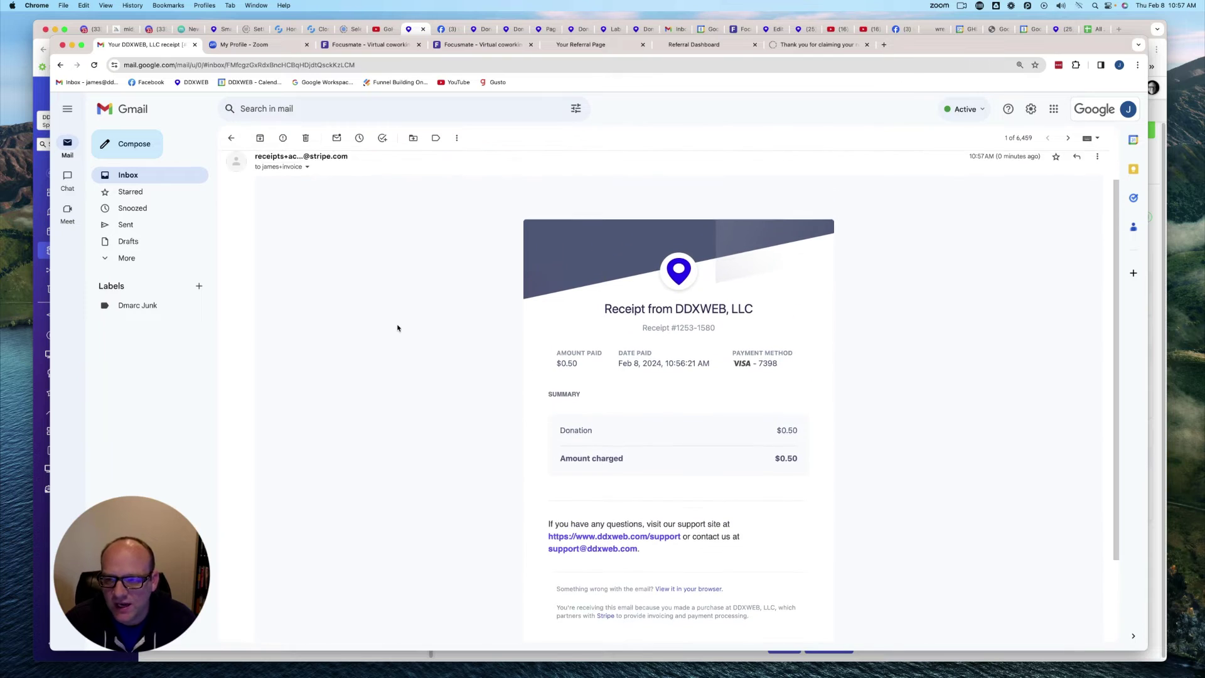
{"action": "scroll", "coordinate": [399, 323], "scroll_direction": "up", "scroll_amount": 1}
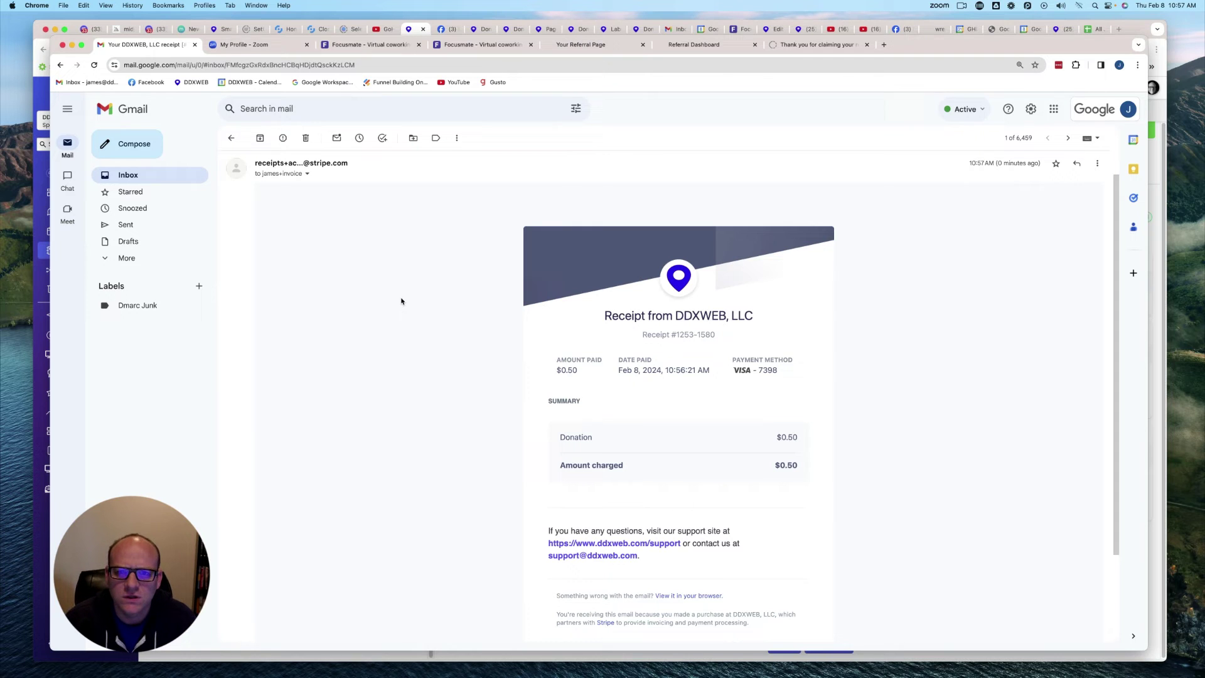
{"action": "left_click", "coordinate": [230, 143]}
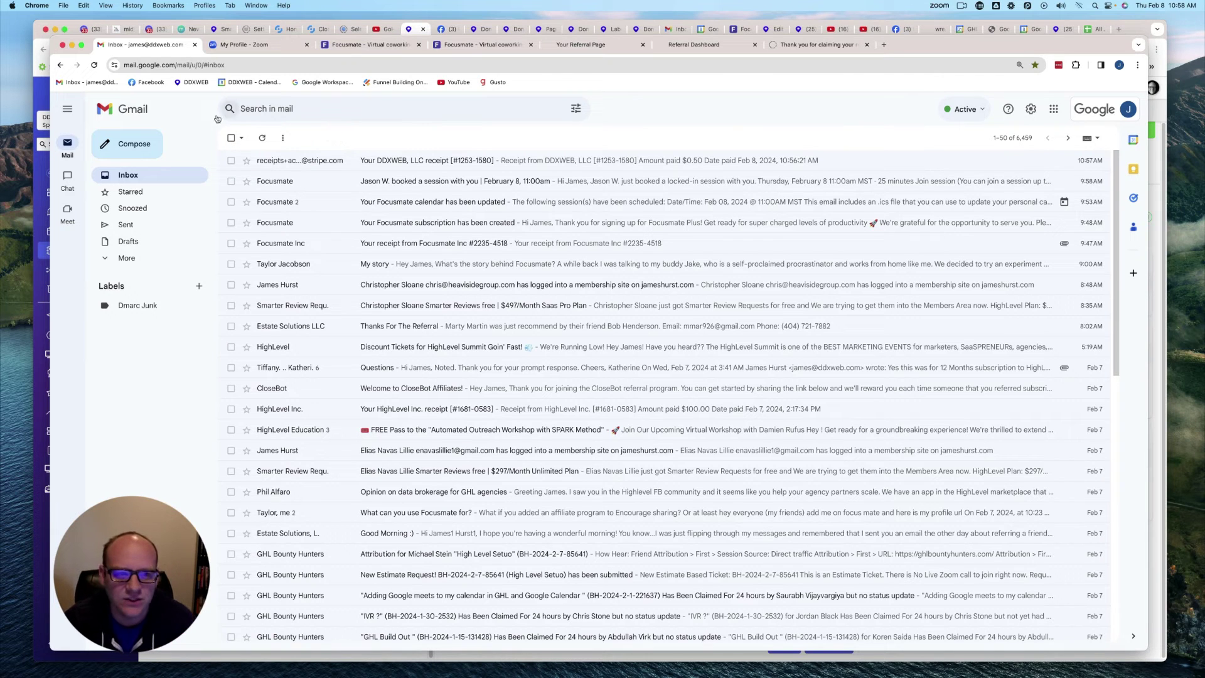
Step: Hide Gmail and bring back the contact page showing the $0.50 succeeded payment
{"action": "left_click", "coordinate": [72, 48]}
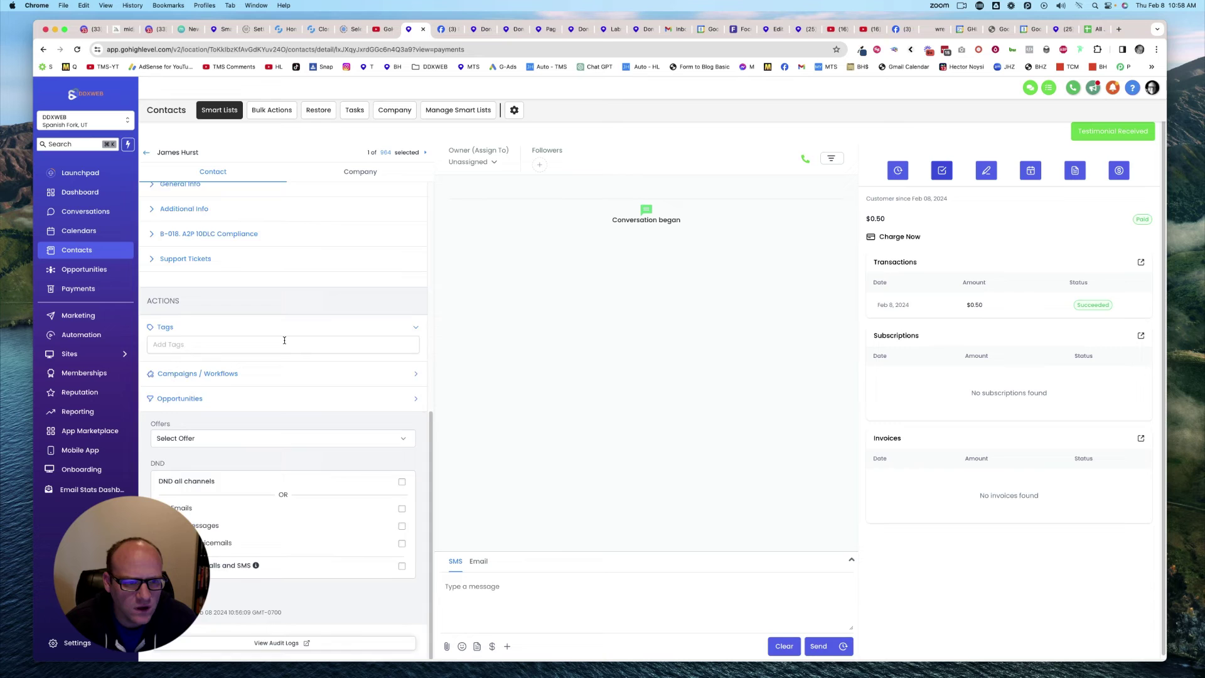
{"action": "scroll", "coordinate": [284, 341], "scroll_direction": "up", "scroll_amount": 10}
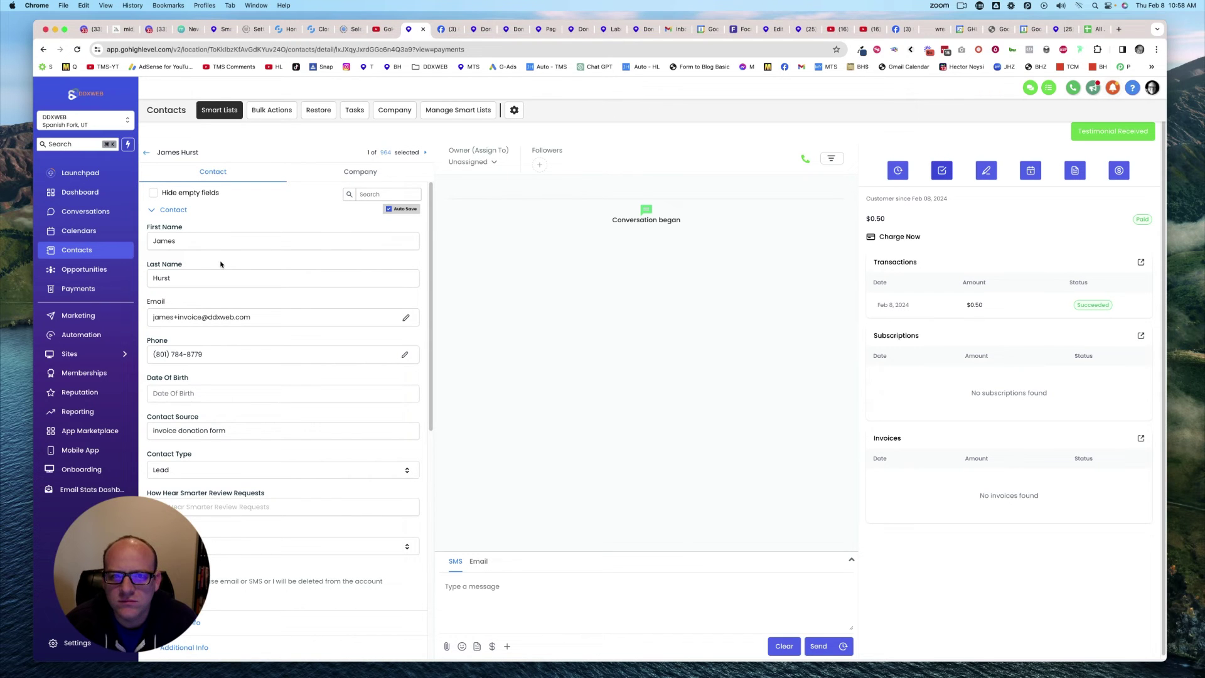
{"action": "key", "text": "ctrl+Up"}
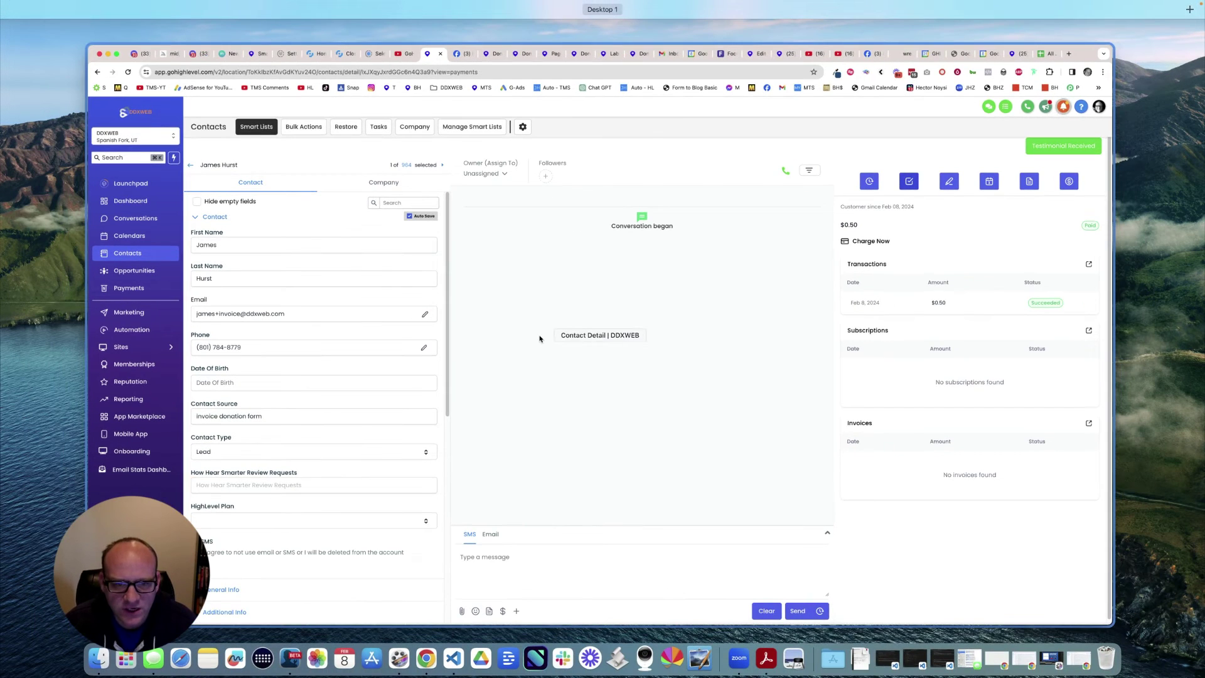
{"action": "left_click", "coordinate": [511, 321]}
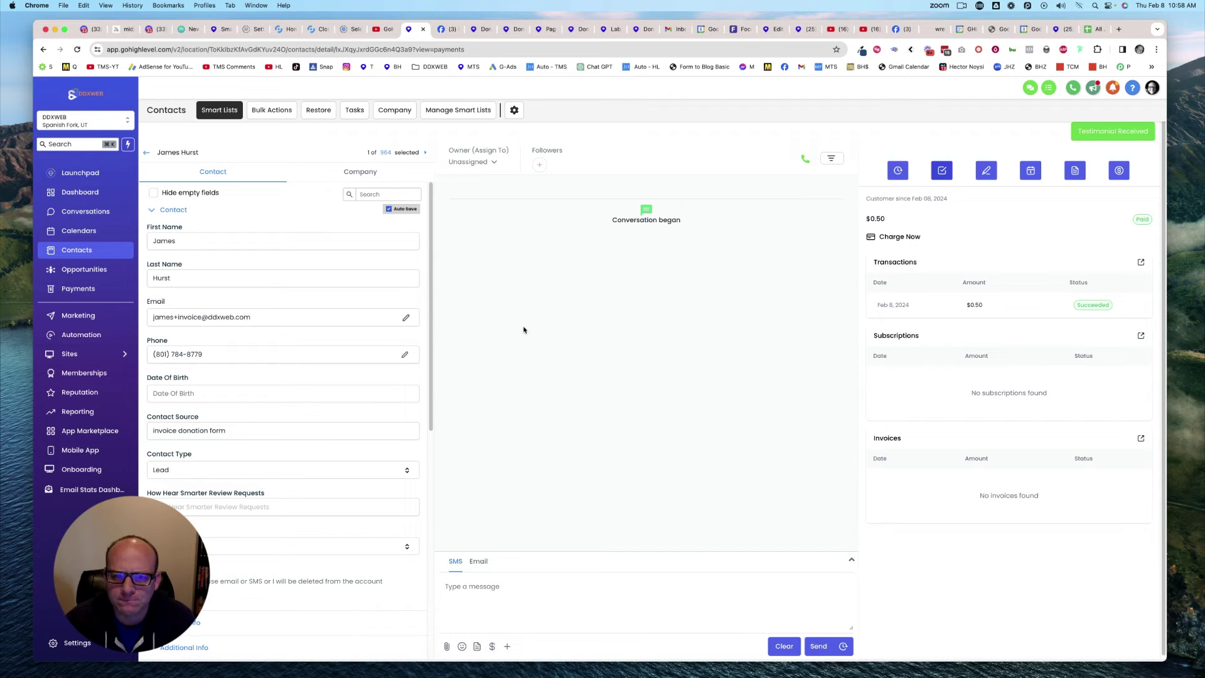
{"action": "scroll", "coordinate": [283, 332], "scroll_direction": "down", "scroll_amount": 5}
{"action": "scroll", "coordinate": [276, 364], "scroll_direction": "up", "scroll_amount": 5}
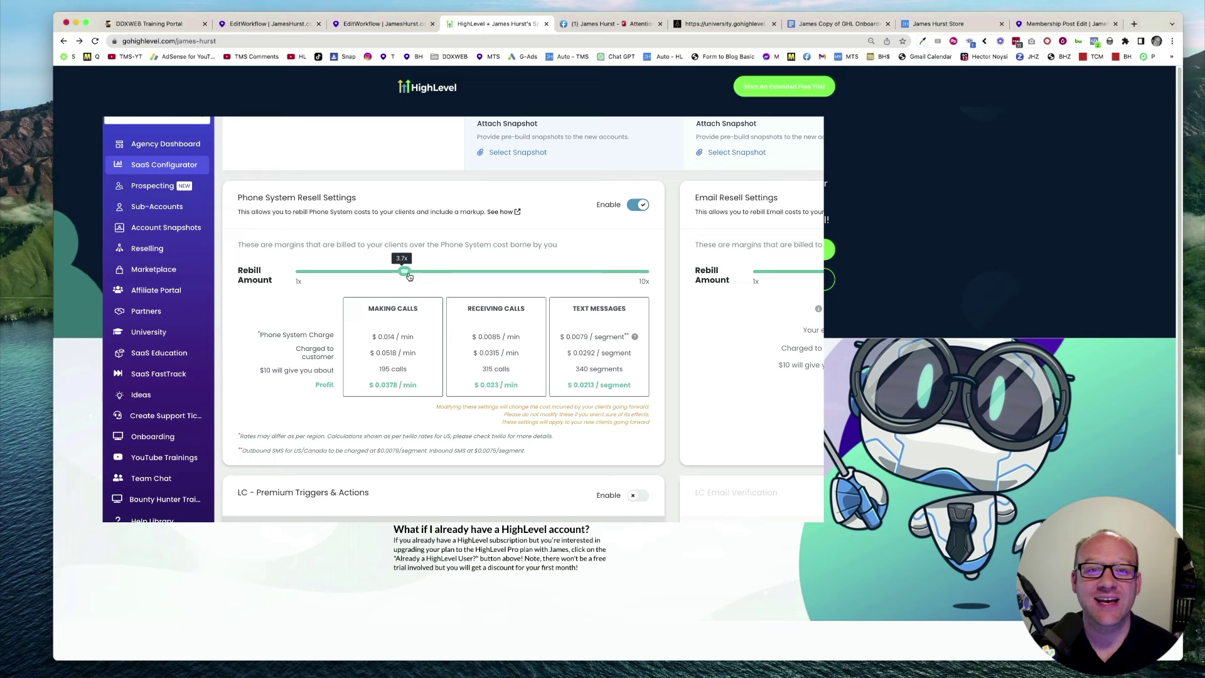
Step: Drag the phone rebill amount slider to 7.9x, then view the Facebook upgrade post
{"action": "left_click_drag", "start_coordinate": [408, 277], "coordinate": [644, 283]}
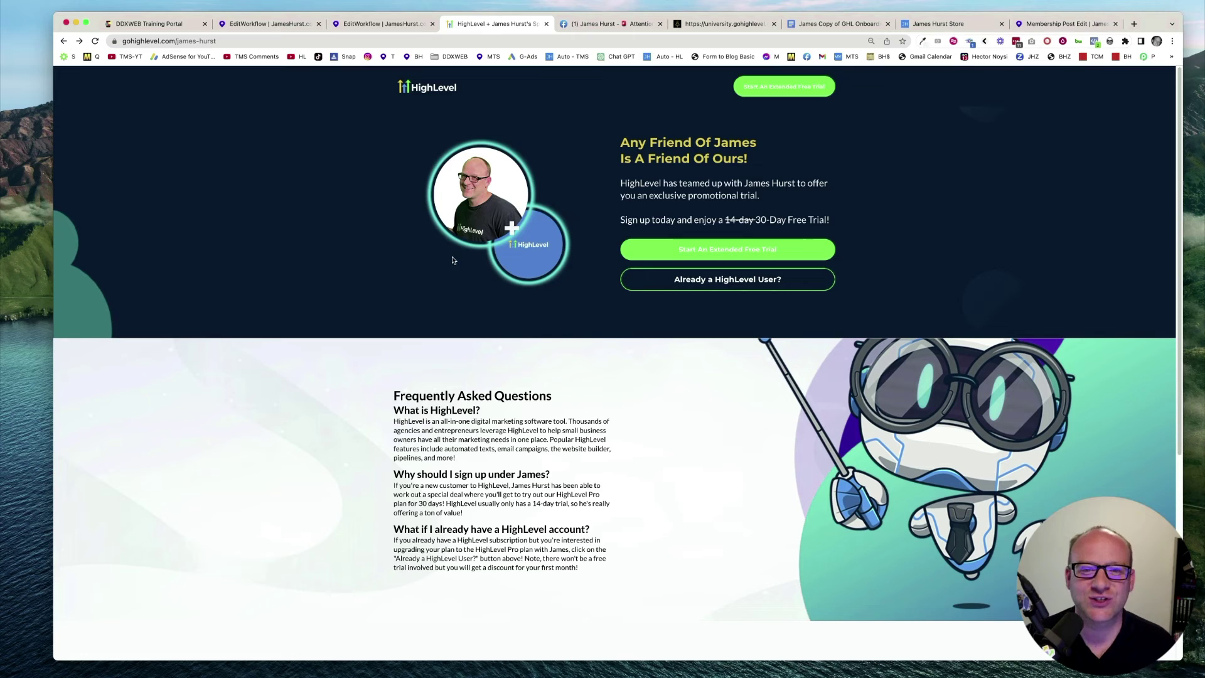
{"action": "left_click", "coordinate": [601, 24]}
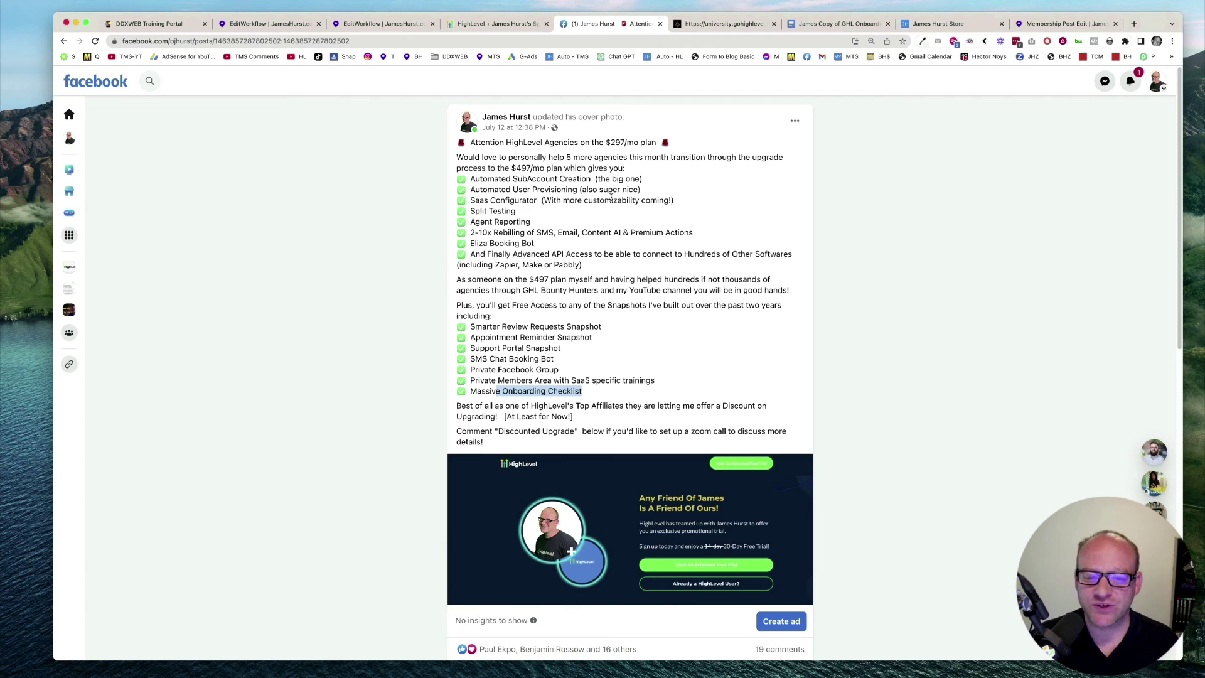
Step: Browse the onboarding doc, online store and membership post tabs, ending on the Local Hero Playbook course (0/29 lessons)
{"action": "left_click", "coordinate": [841, 23]}
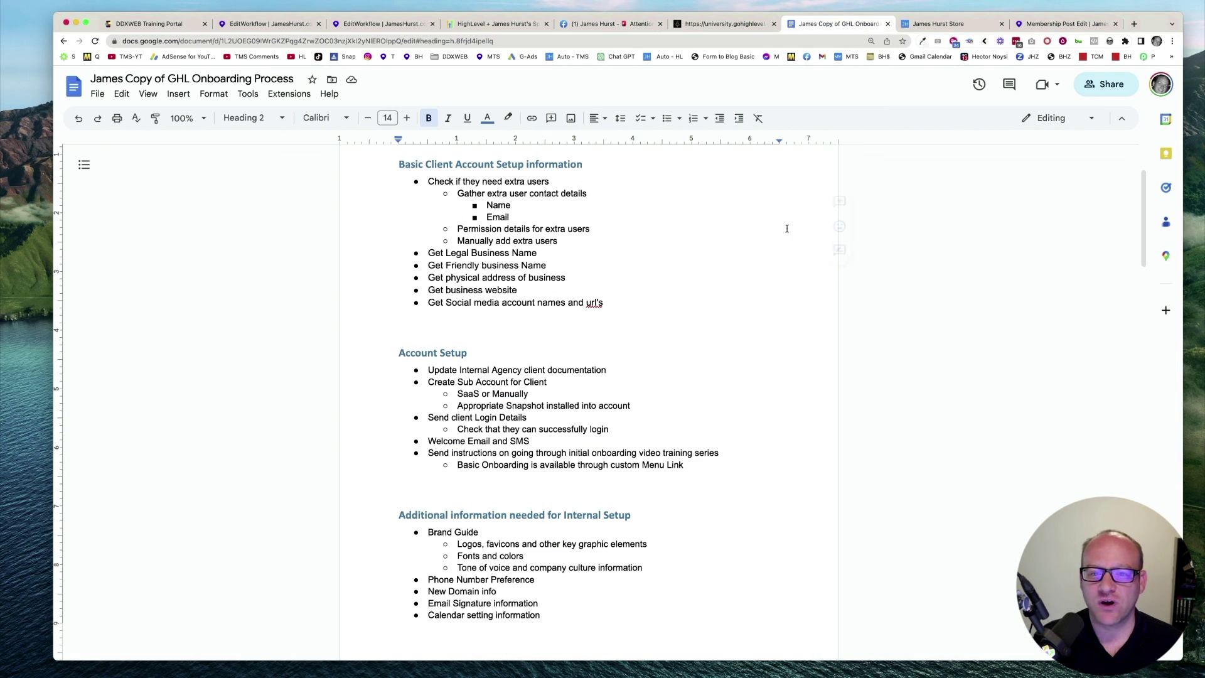
{"action": "left_click", "coordinate": [955, 25]}
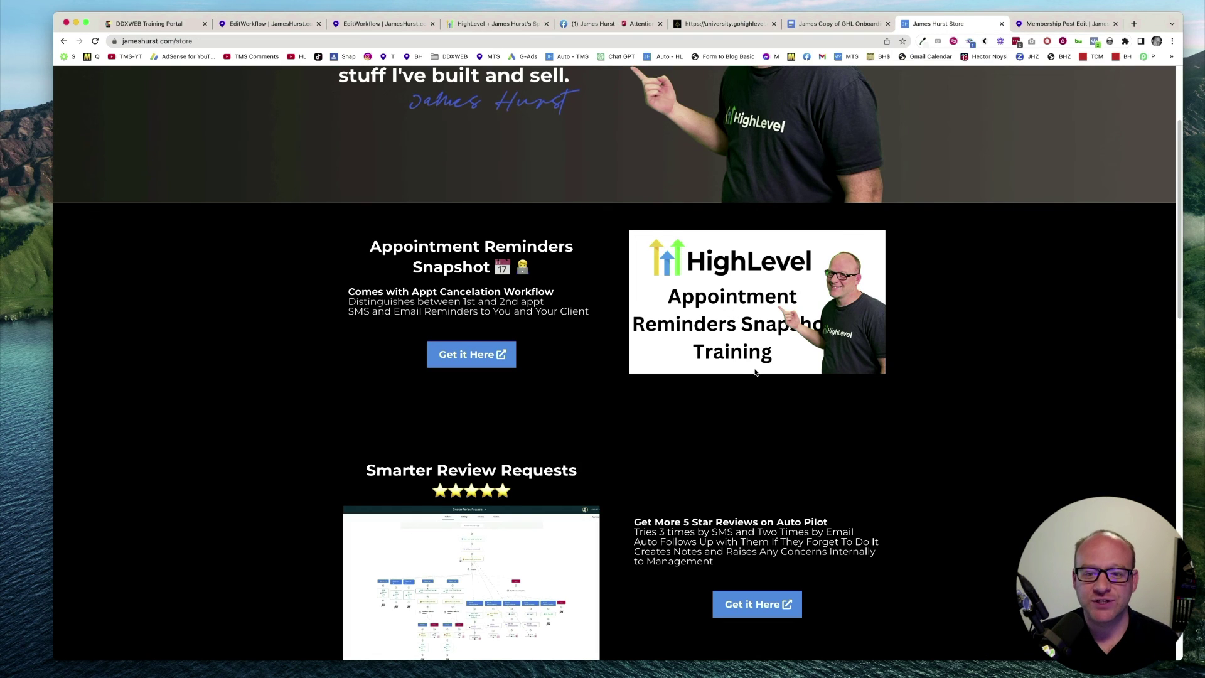
{"action": "key", "text": "ctrl+Tab"}
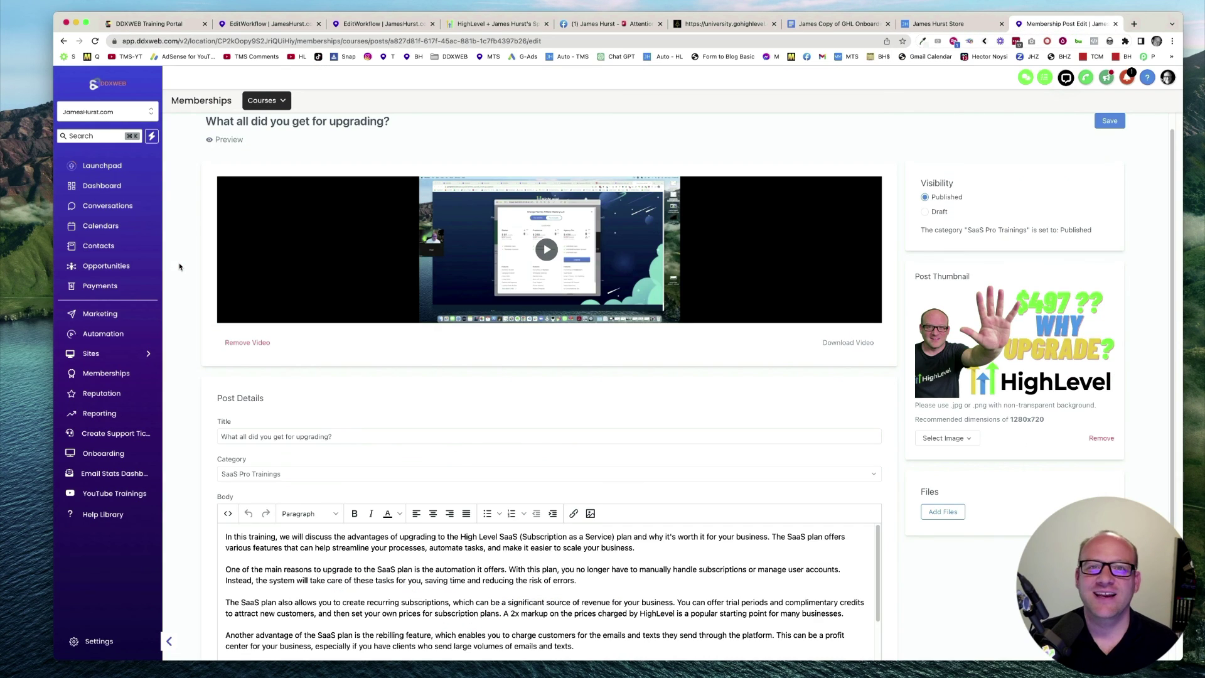
{"action": "scroll", "coordinate": [183, 261], "scroll_direction": "up", "scroll_amount": 1}
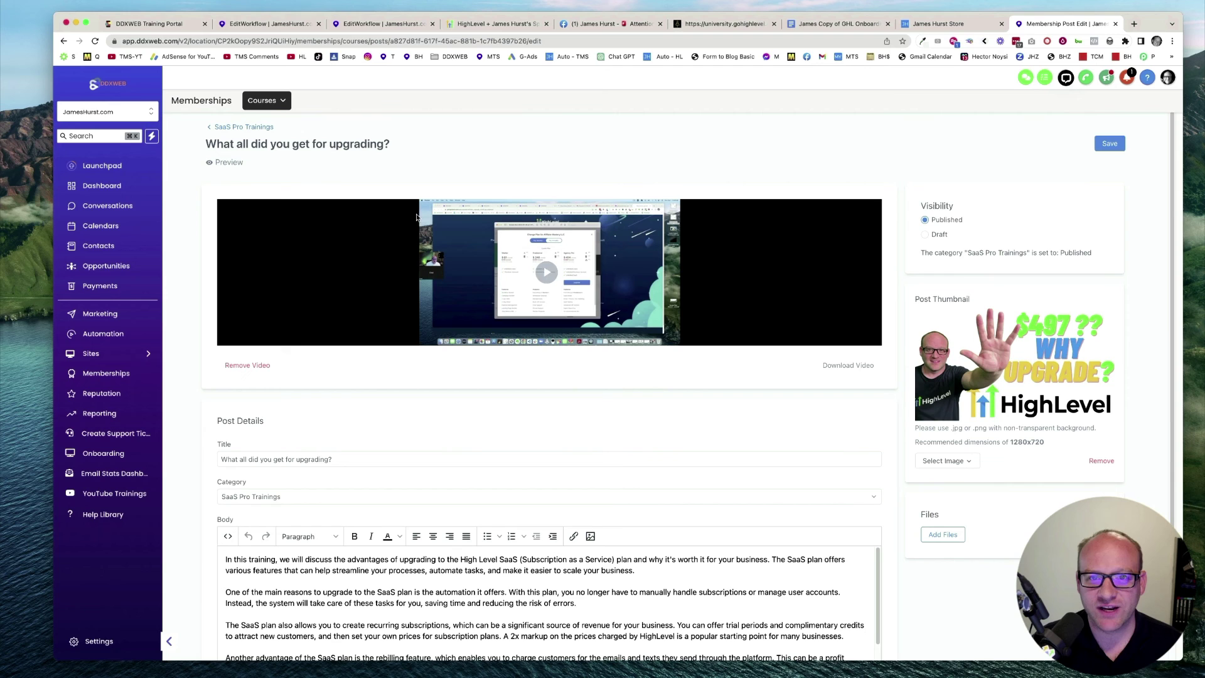
{"action": "left_click", "coordinate": [725, 24]}
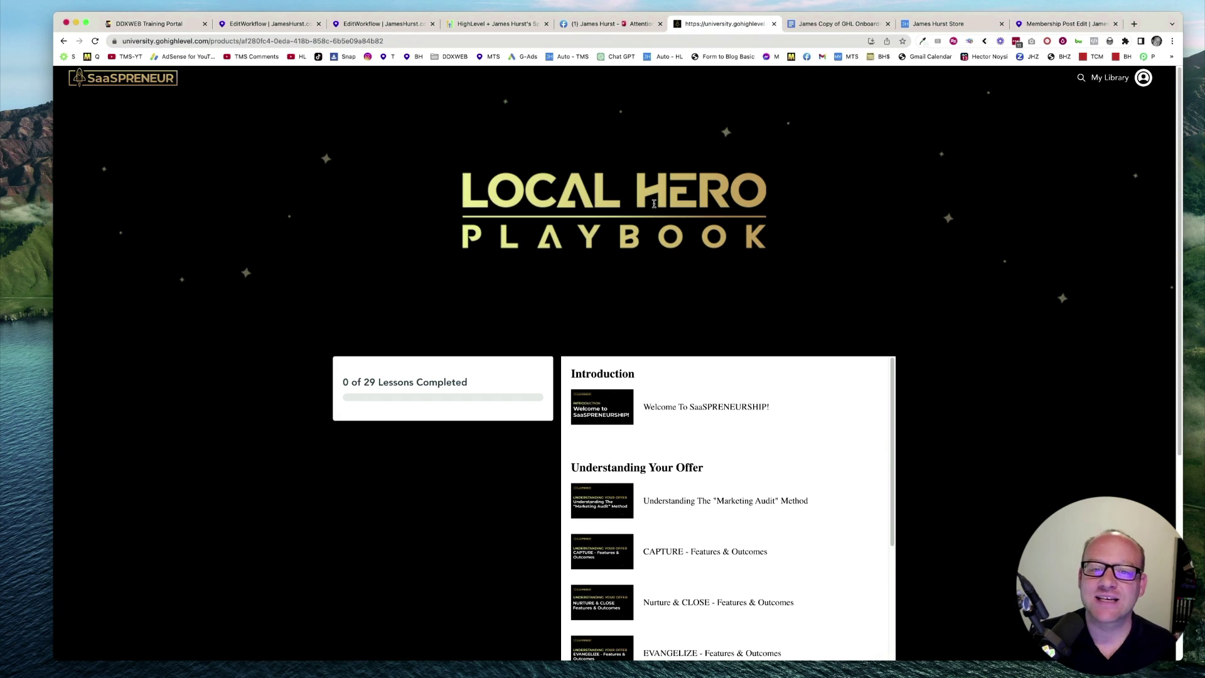